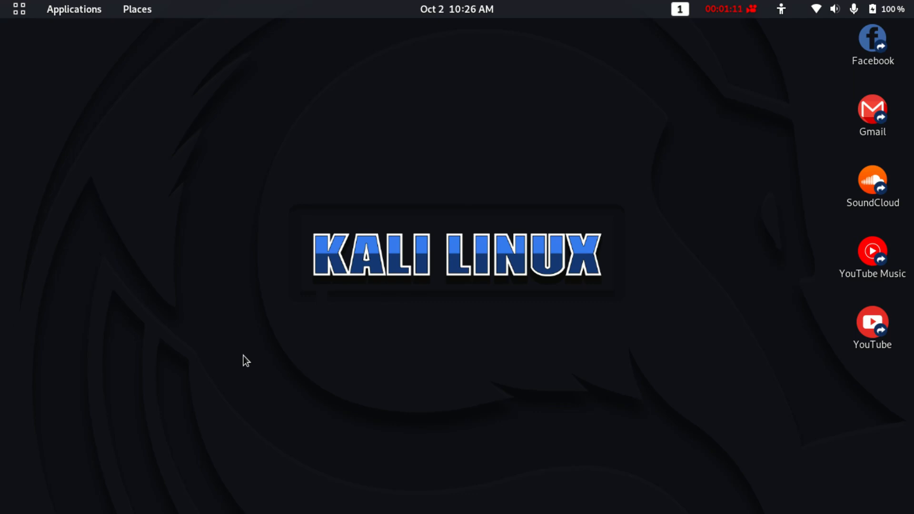
# Open a terminal and run ifconfig to list the network interfaces.
pyautogui.hotkey('ctrl', 'alt', 't')
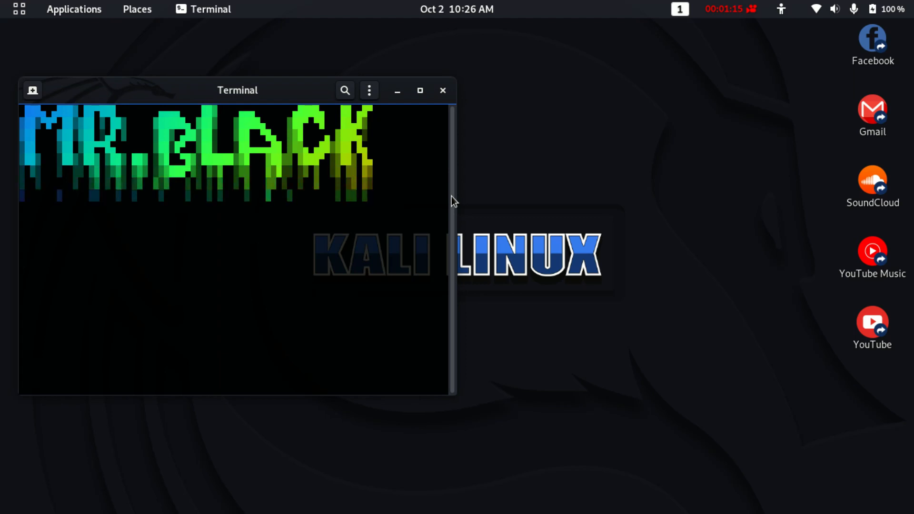
pyautogui.write('if')
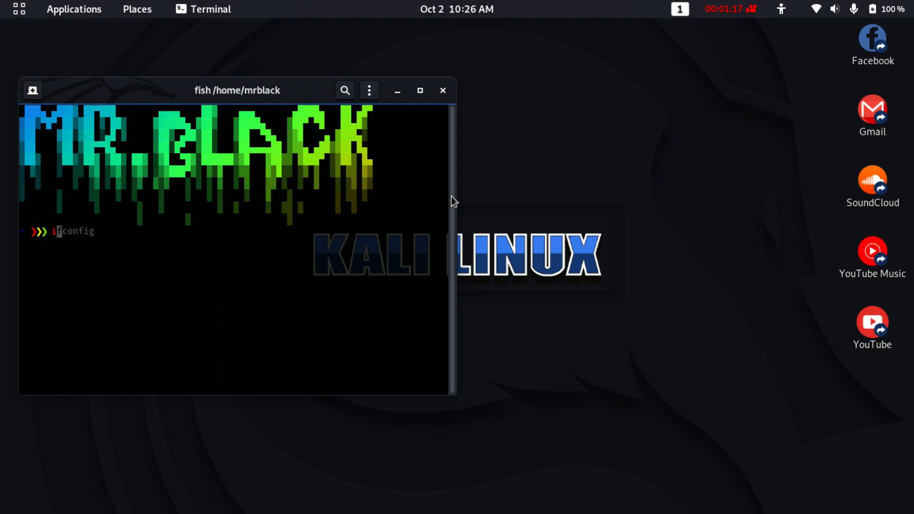
pyautogui.write('config')
pyautogui.press('Return')
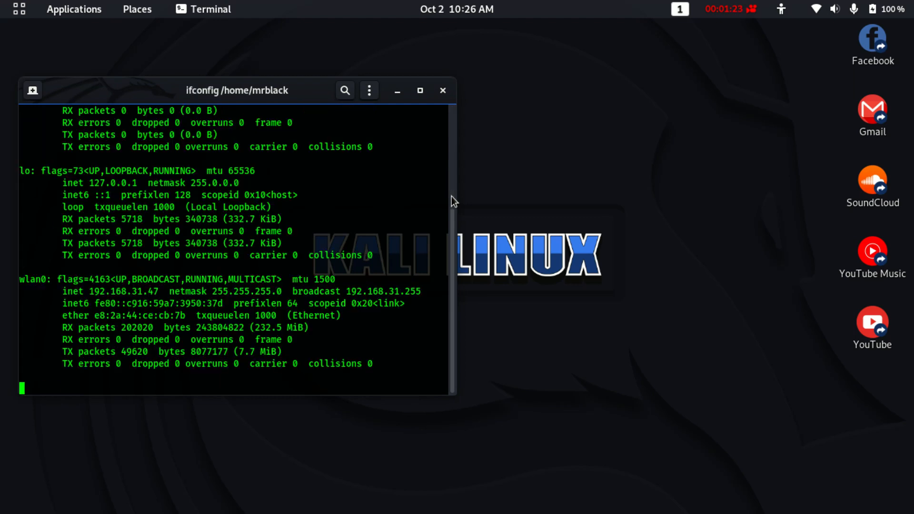
# Select the wlan0 inet address 192.168.31.47 in the ifconfig output.
pyautogui.scroll(5, 279, 224)
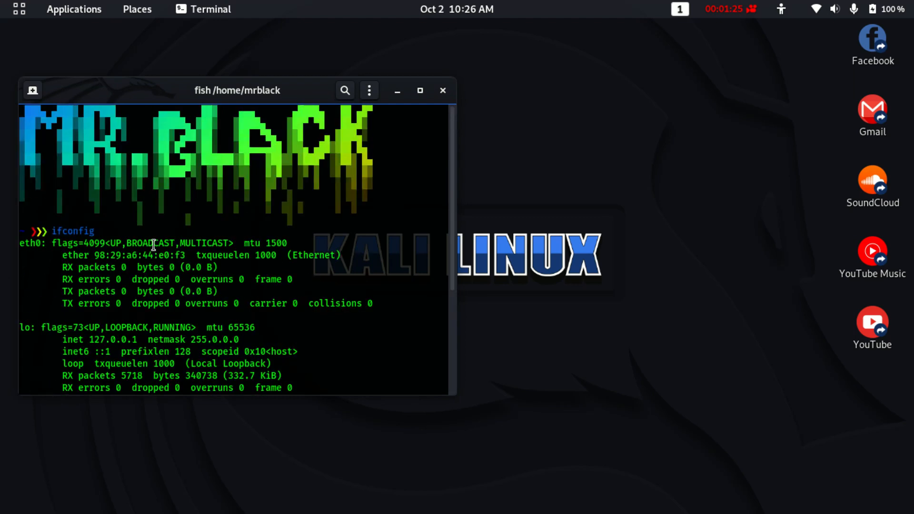
pyautogui.scroll(-5, 143, 262)
pyautogui.scroll(5, 36, 288)
pyautogui.scroll(-5, 33, 282)
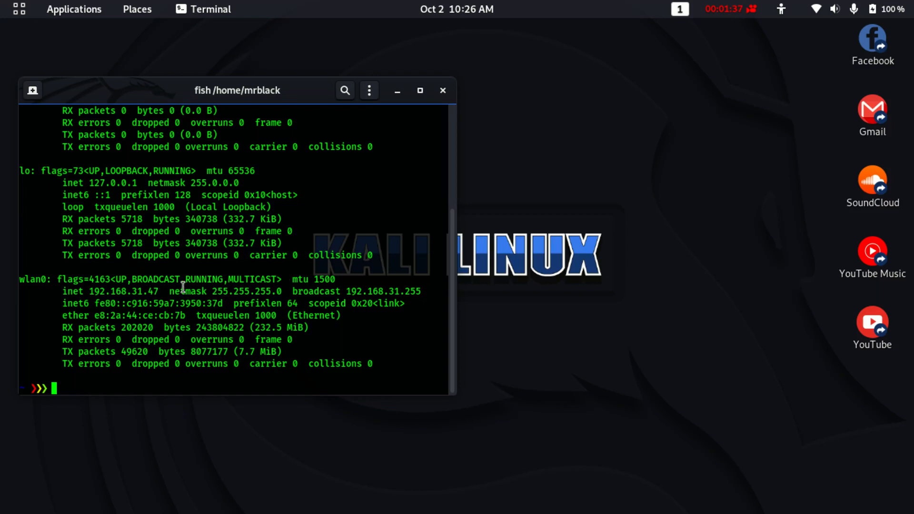
pyautogui.moveTo(89, 292); pyautogui.dragTo(158, 295)
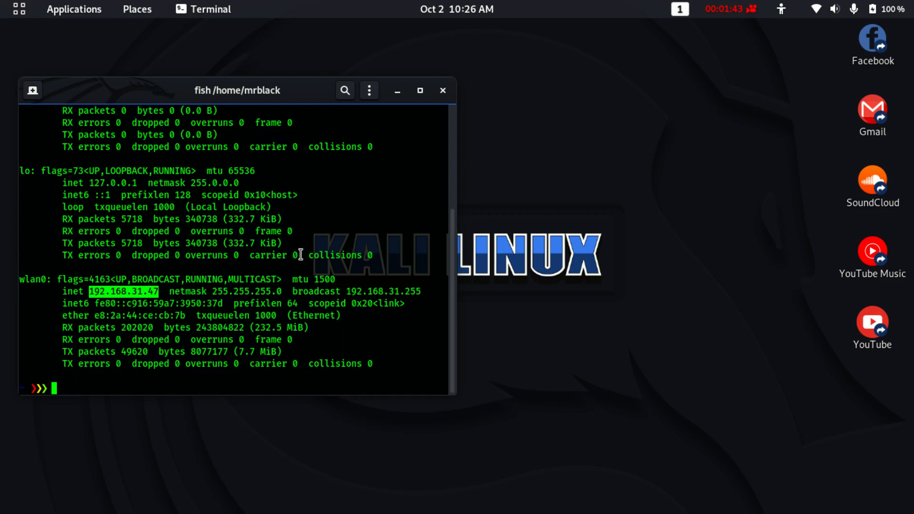
# Minimize the terminal and launch Wireshark as root, entering the root password.
pyautogui.click(397, 92)
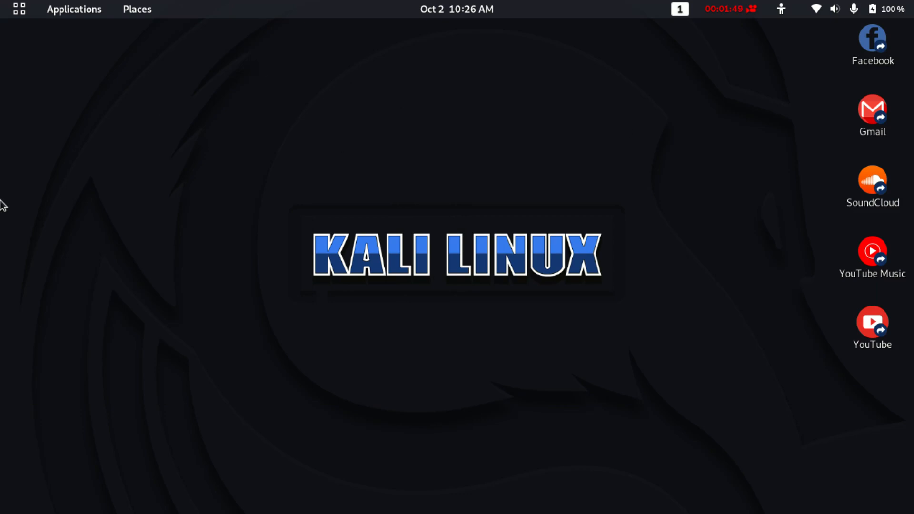
pyautogui.moveTo(1, 243)
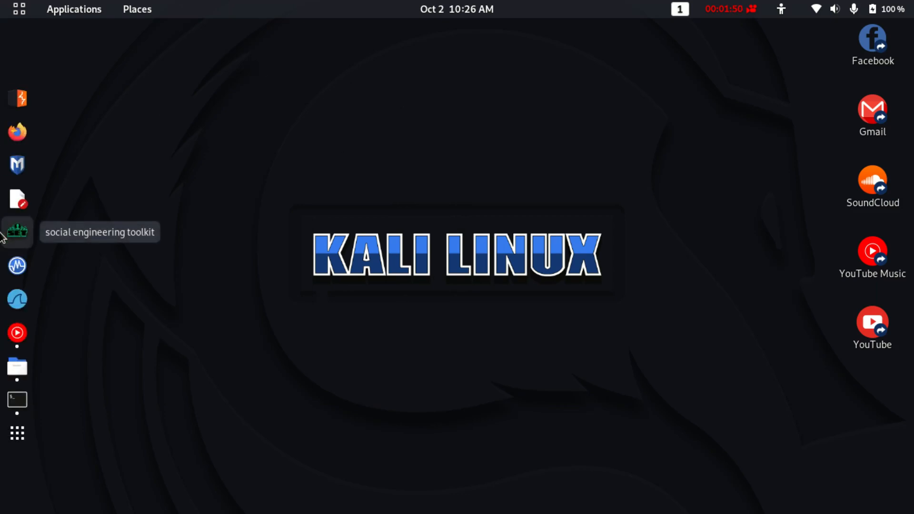
pyautogui.click(5, 302)
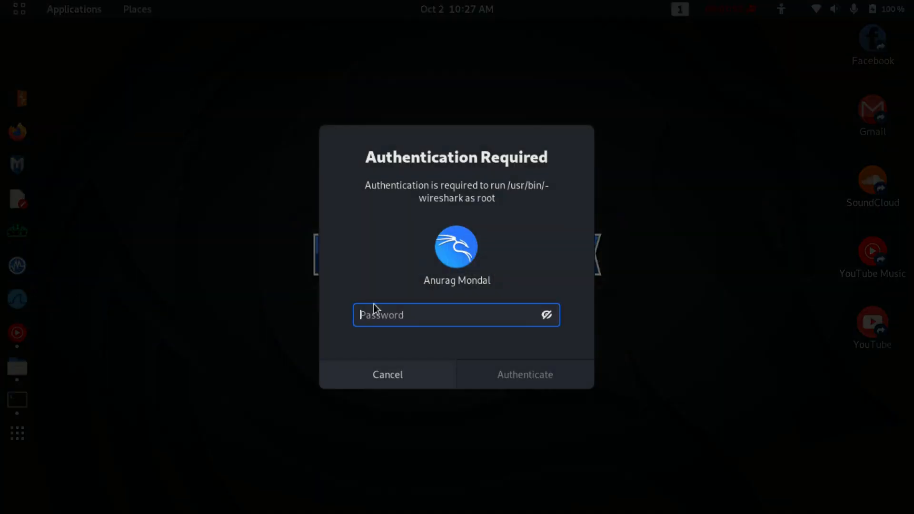
pyautogui.write('kal')
pyautogui.press('Return')
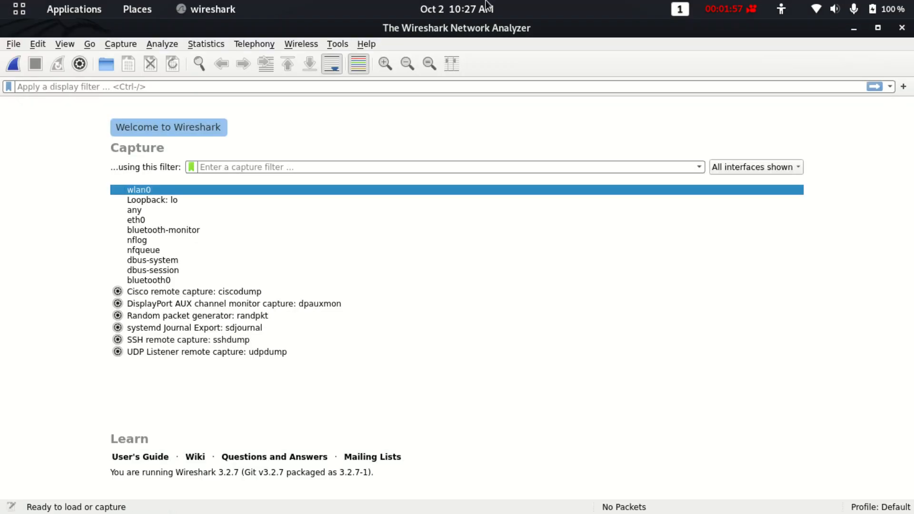
# Start a live packet capture on the wlan0 interface.
pyautogui.click(158, 187)
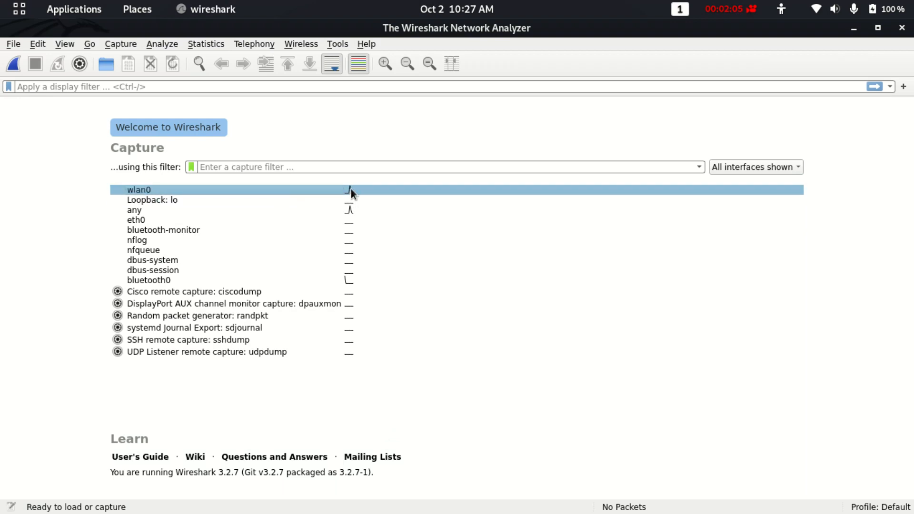
pyautogui.moveTo(349, 194)
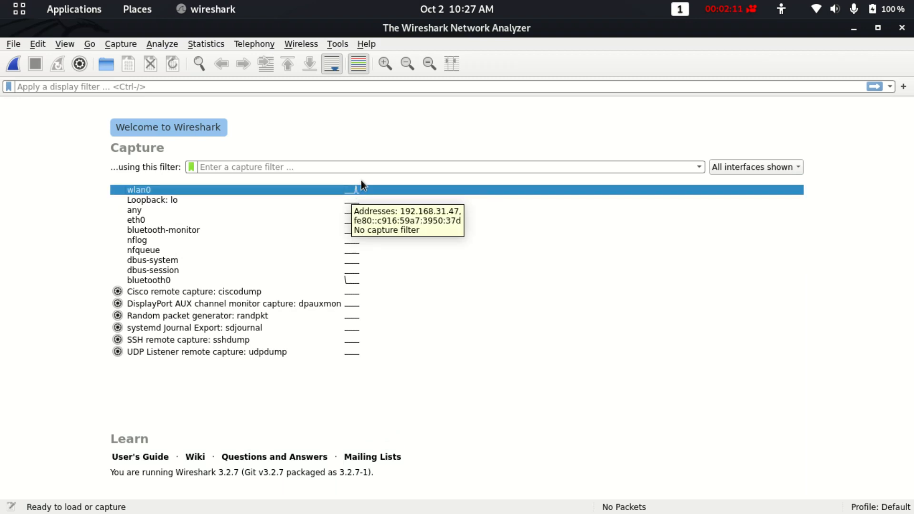
pyautogui.rightClick(352, 188)
pyautogui.click(378, 196)
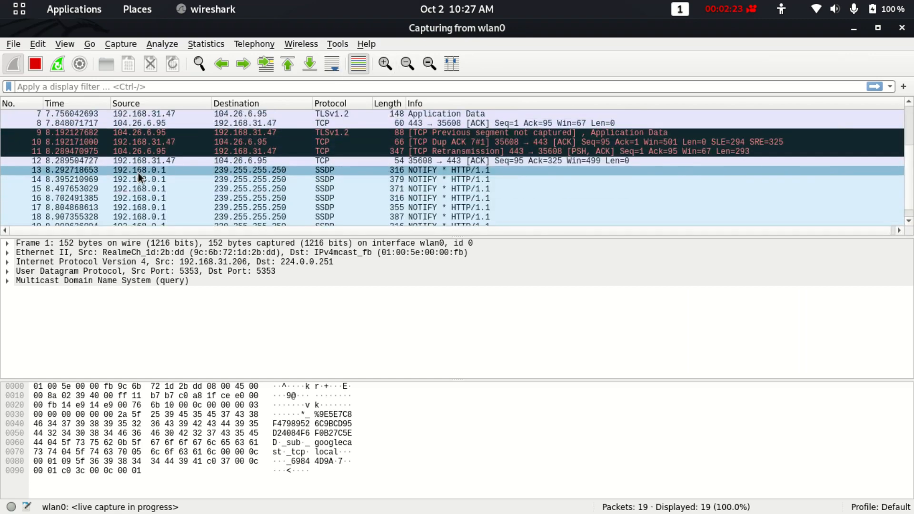
# Scroll the packet list to the top and begin typing an 'ip' display filter.
pyautogui.scroll(5, 138, 173)
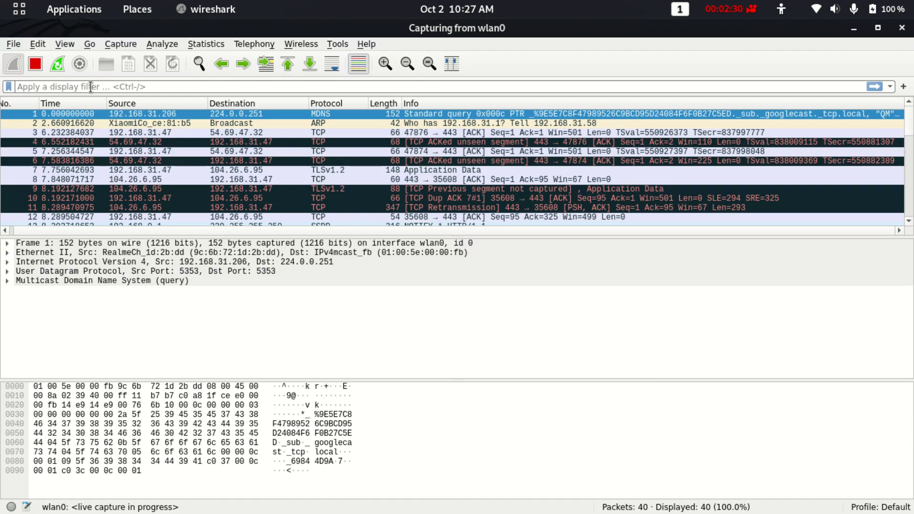
pyautogui.write('ip')
pyautogui.press('BackSpace')
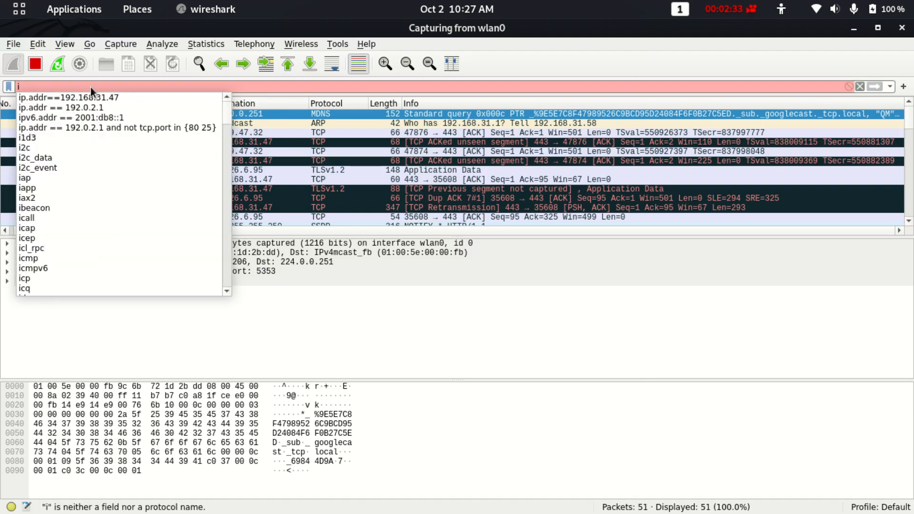
# Apply the display filter ip.addr==192.168.31.47 and select packet 3.
pyautogui.click(94, 97)
pyautogui.press('Return')
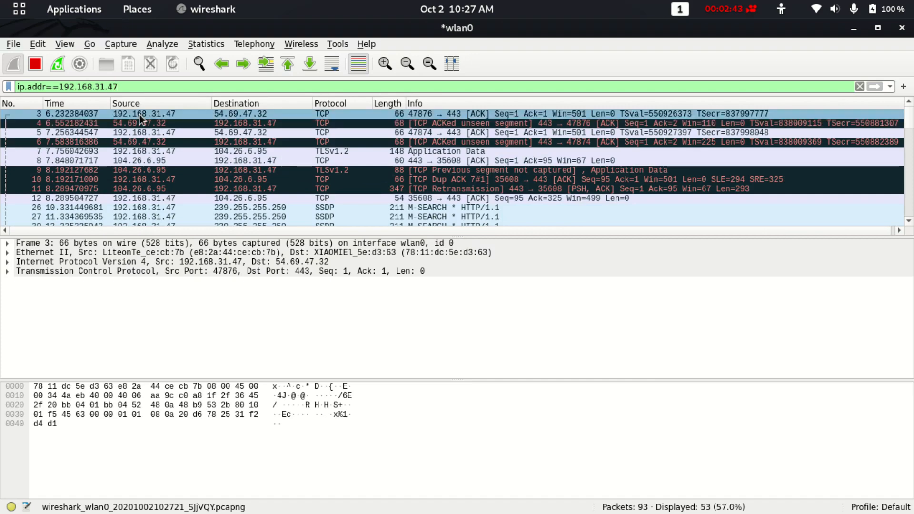
pyautogui.click(146, 113)
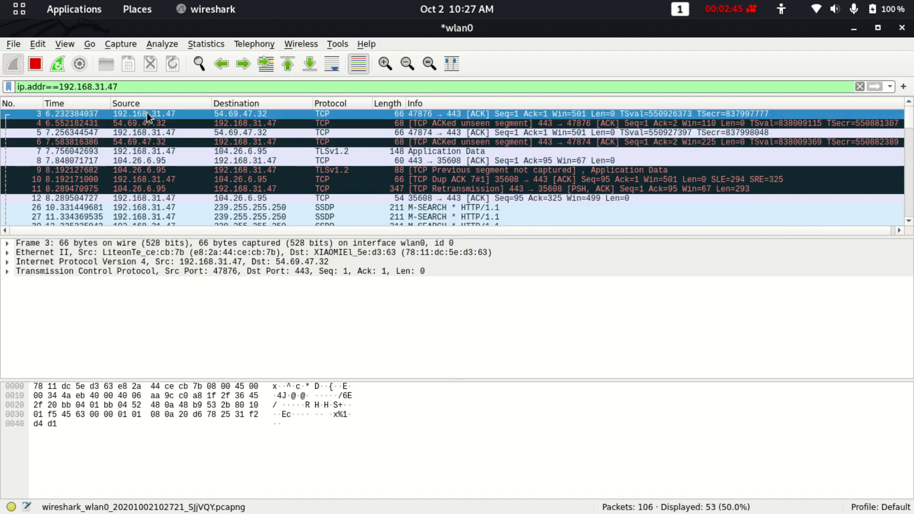
pyautogui.hotkey('ctrl', '/')
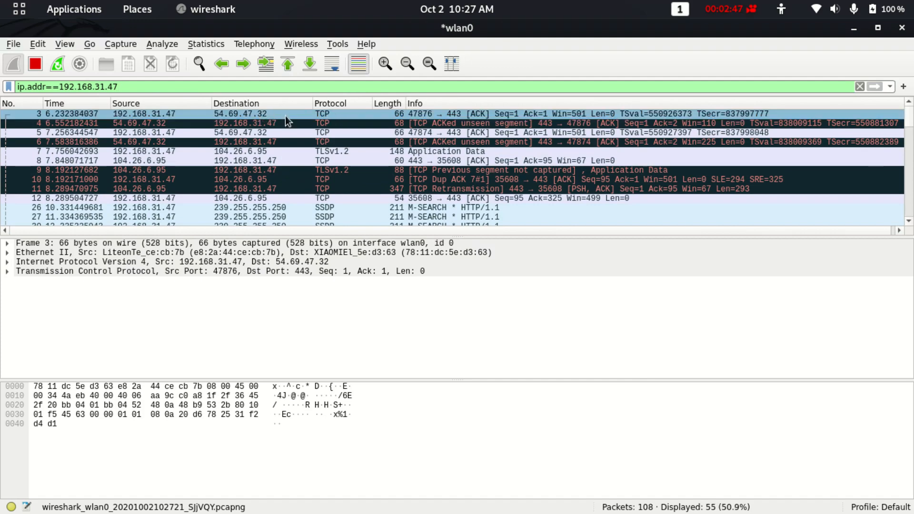
# Inspect the details of packet 5 in the filtered list.
pyautogui.click(261, 132)
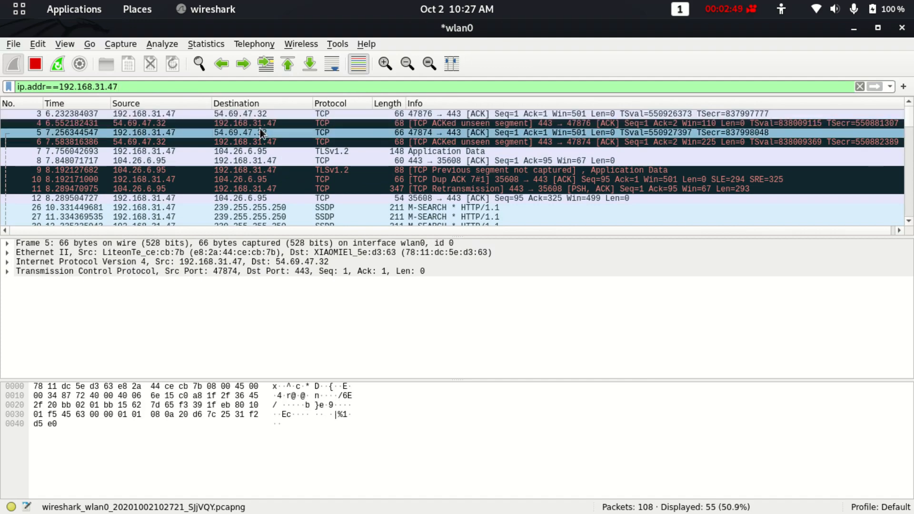
pyautogui.scroll(-1, 140, 135)
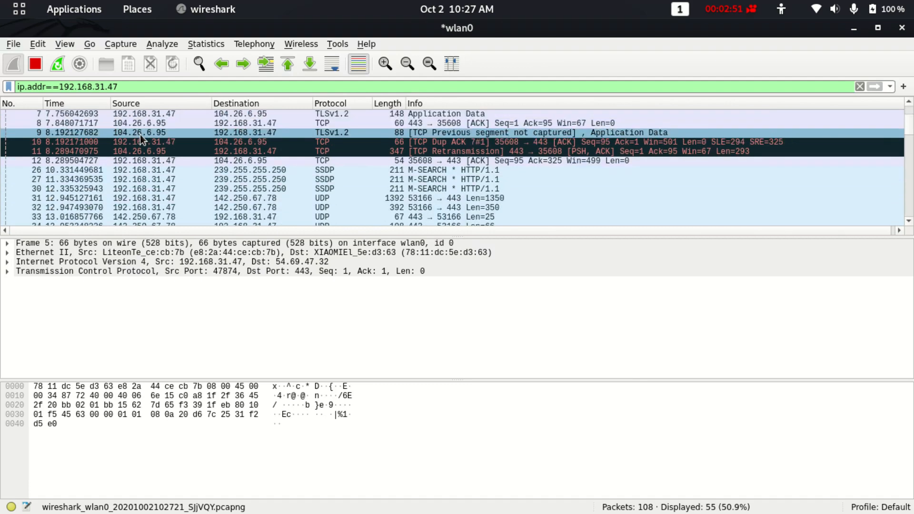
pyautogui.scroll(-10, 140, 134)
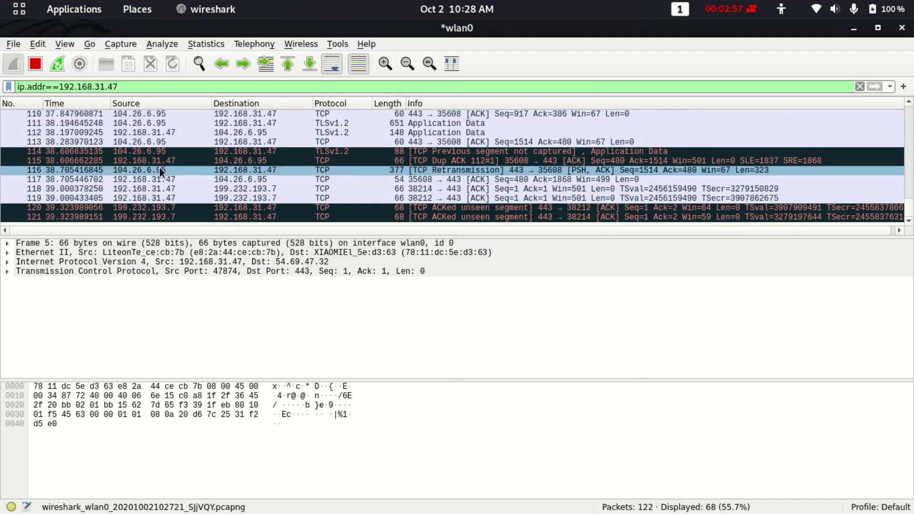
pyautogui.scroll(8, 161, 171)
pyautogui.scroll(2, 161, 172)
pyautogui.scroll(-5, 159, 170)
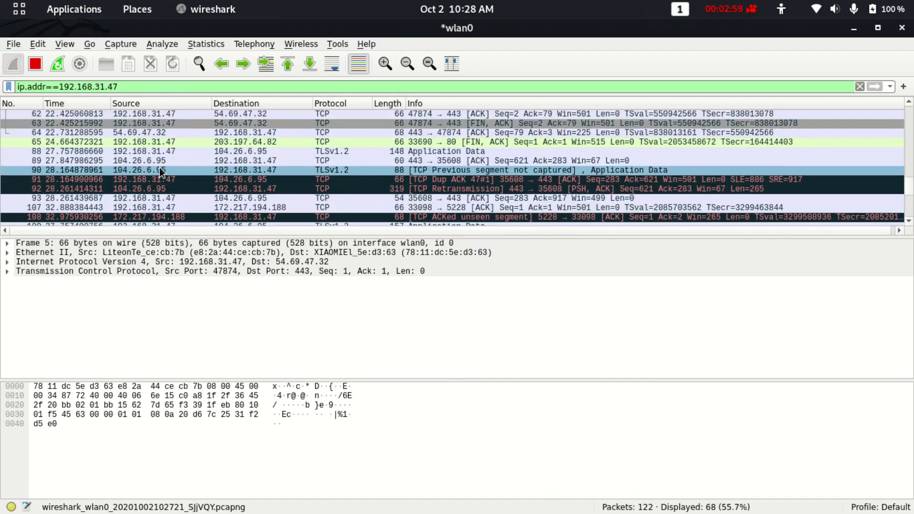
# Stop the live capture and delete the trailing 7 from the filter address.
pyautogui.click(31, 63)
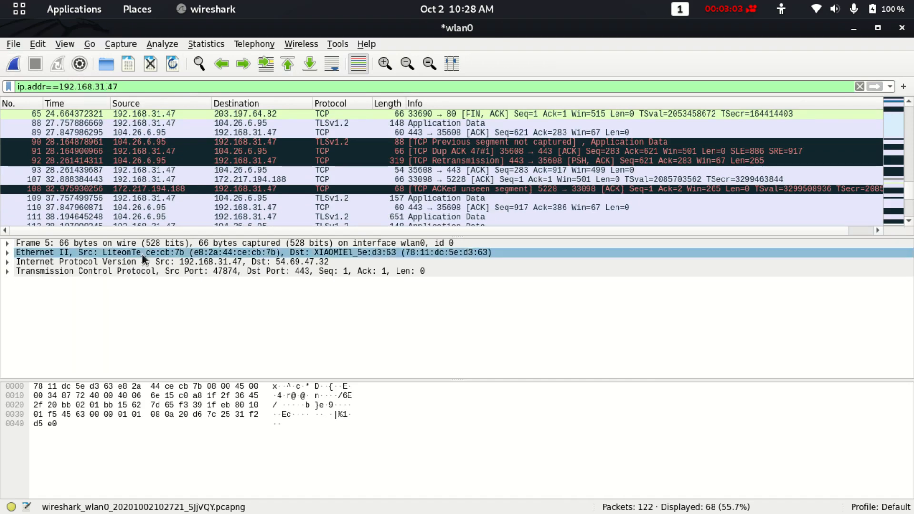
pyautogui.scroll(-3, 169, 185)
pyautogui.scroll(10, 168, 186)
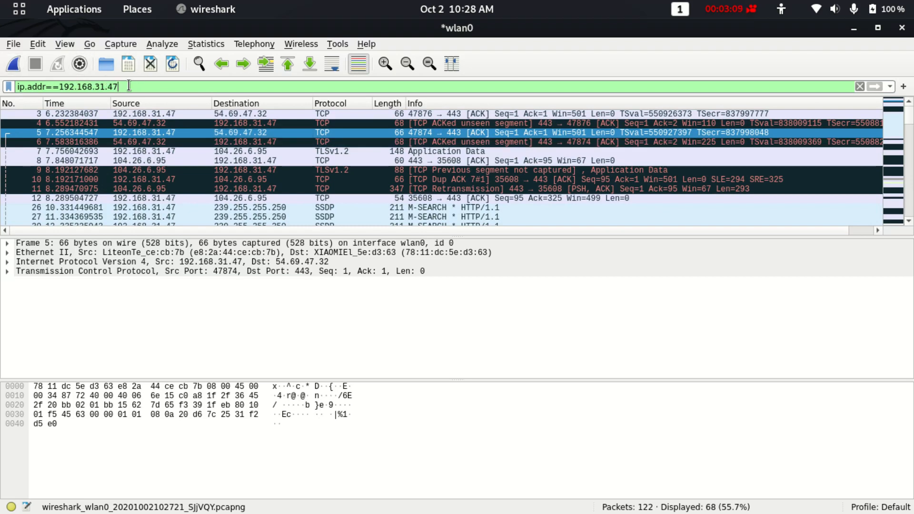
pyautogui.press('BackSpace')
# Hide Wireshark, restore it from Activities, then hide it again with Super+D.
pyautogui.click(855, 28)
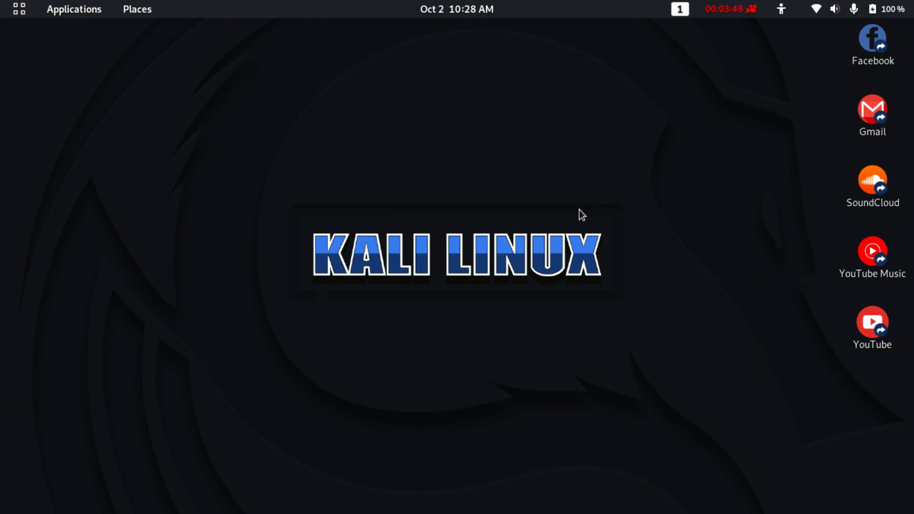
pyautogui.press('super')
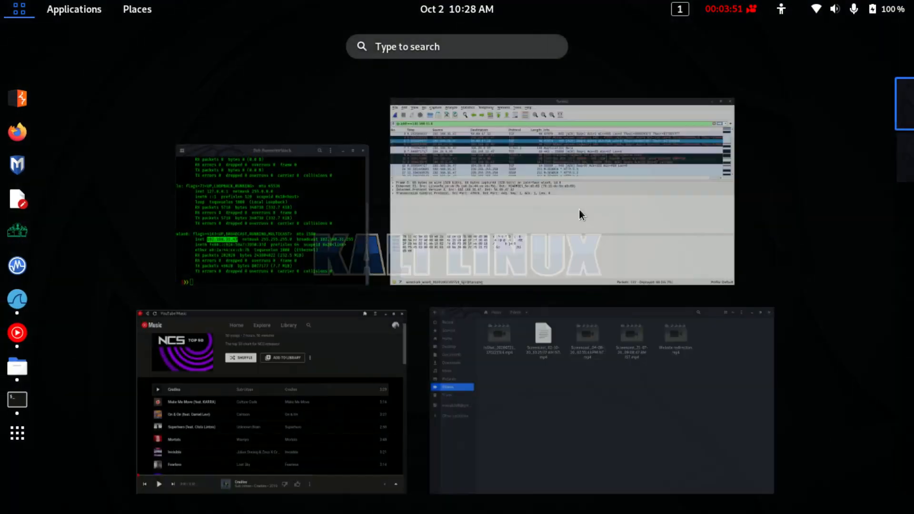
pyautogui.click(580, 209)
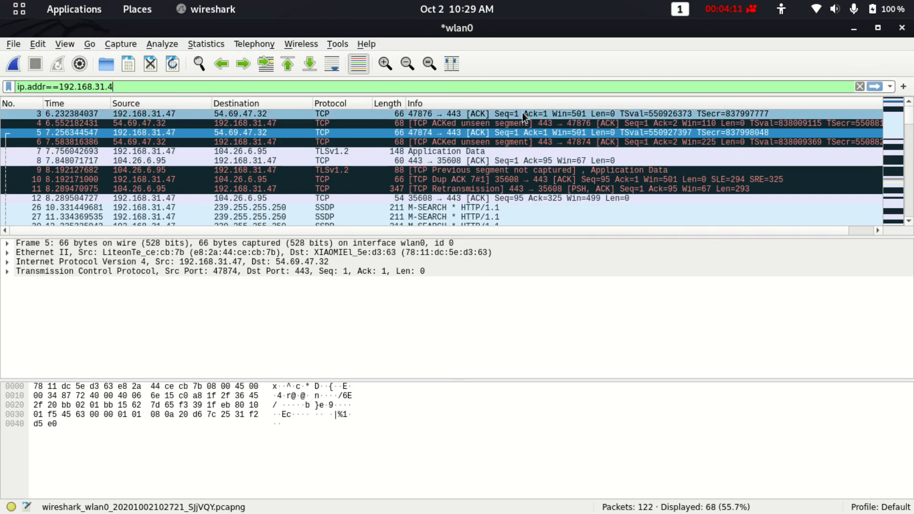
pyautogui.press('super+d')
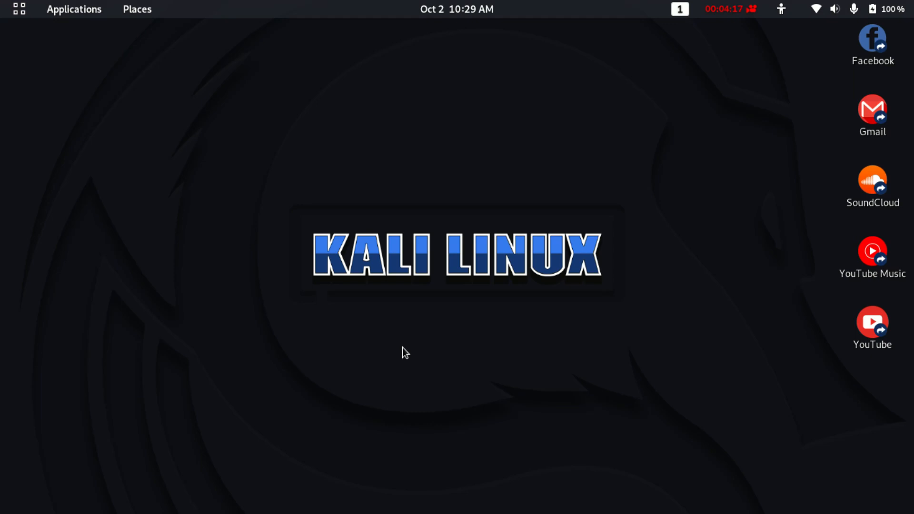
# Launch Brave with Super+B and load the Google homepage.
pyautogui.press('super+b')
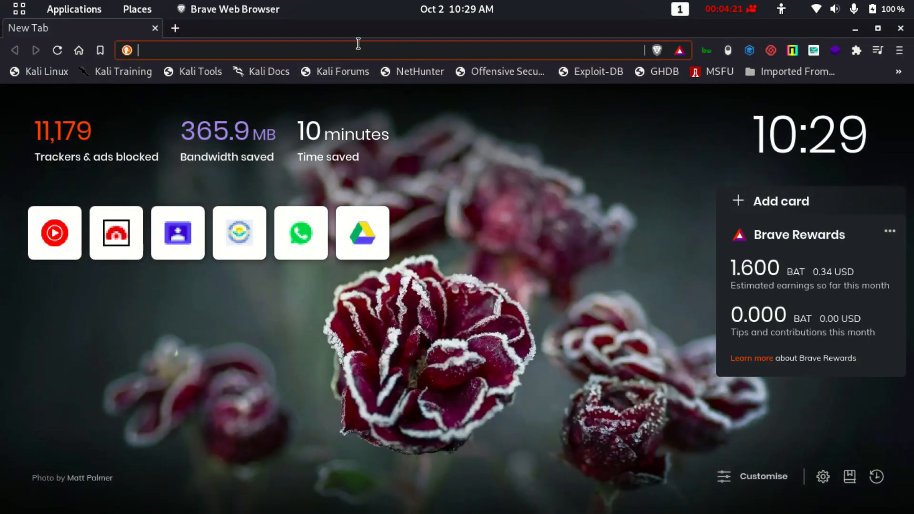
pyautogui.write('google.com')
pyautogui.press('Return')
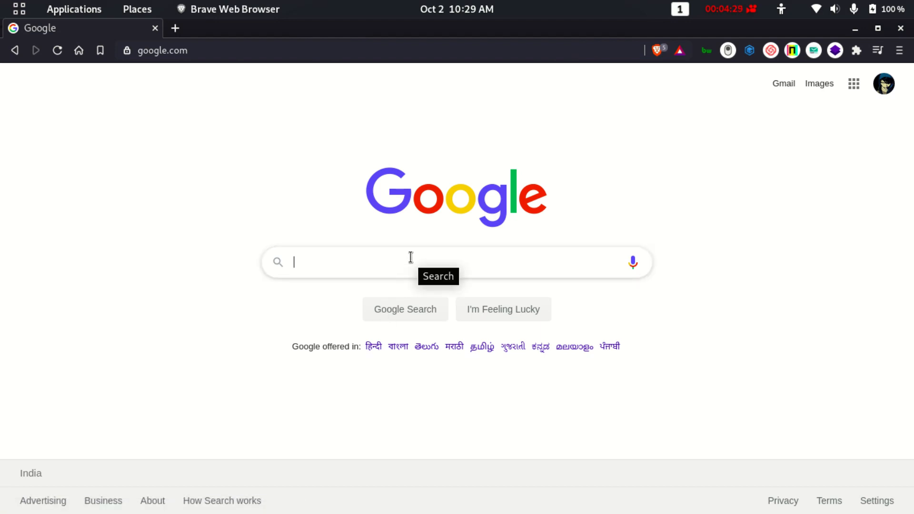
# Search Google for 'helo' and open the Helo Google Play result.
pyautogui.write('helo')
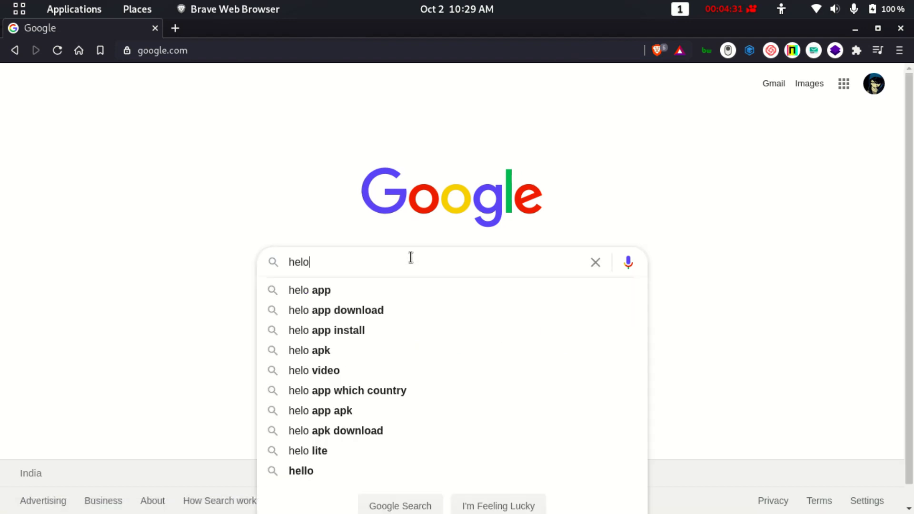
pyautogui.press('Return')
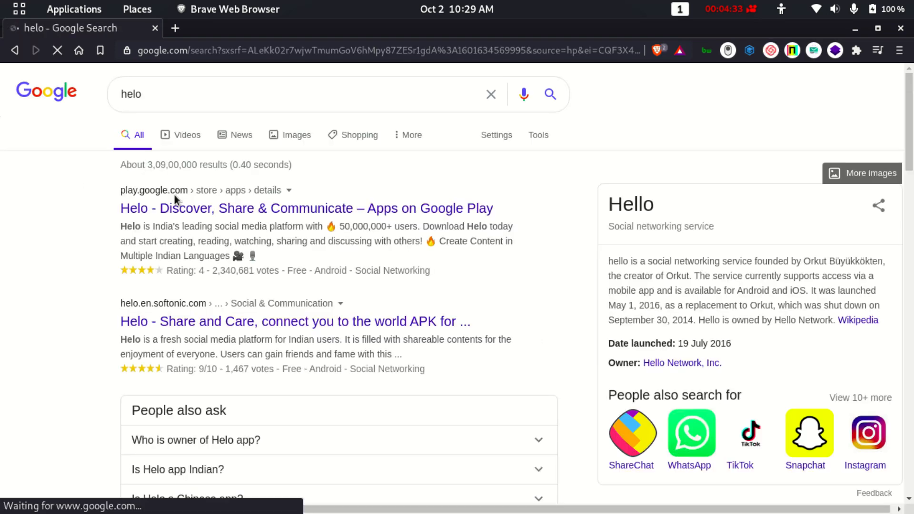
pyautogui.scroll(-2, 237, 199)
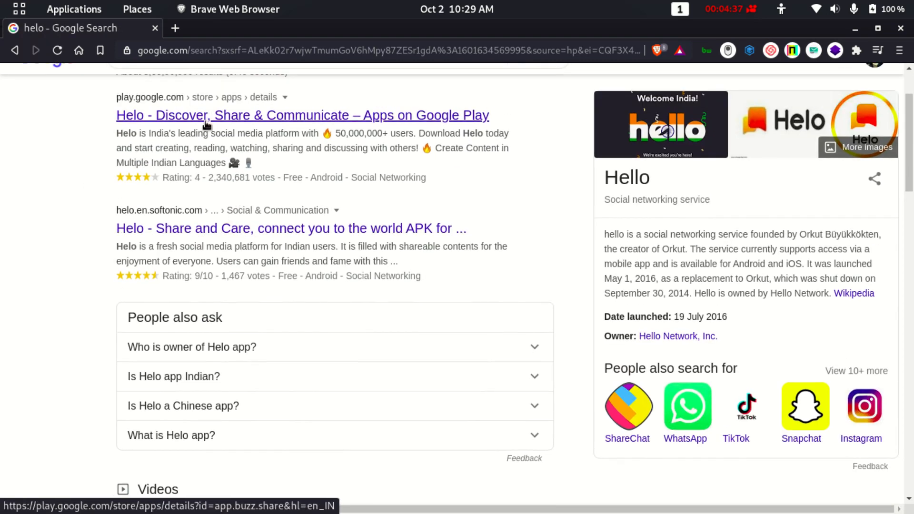
pyautogui.click(208, 117)
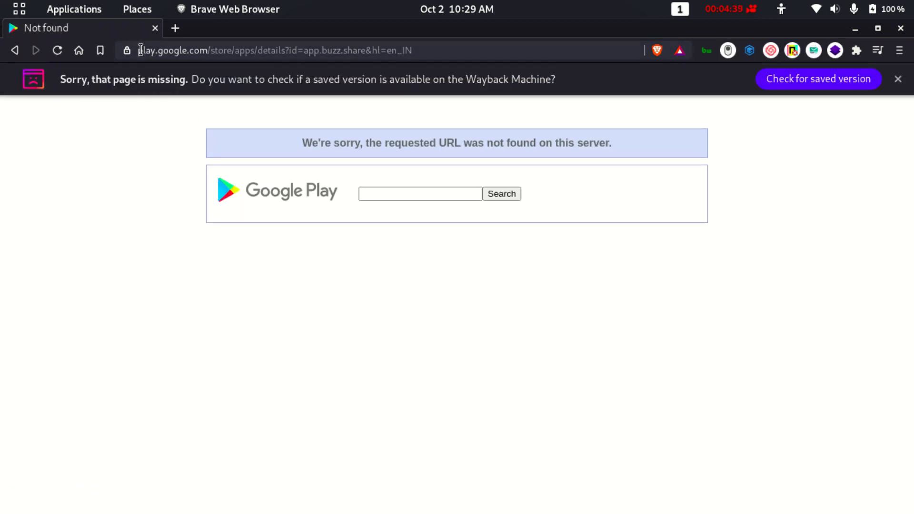
# Examine the Not found page's Play Store URL, including en_IN, then go back to the results.
pyautogui.click(140, 50)
pyautogui.click(436, 46)
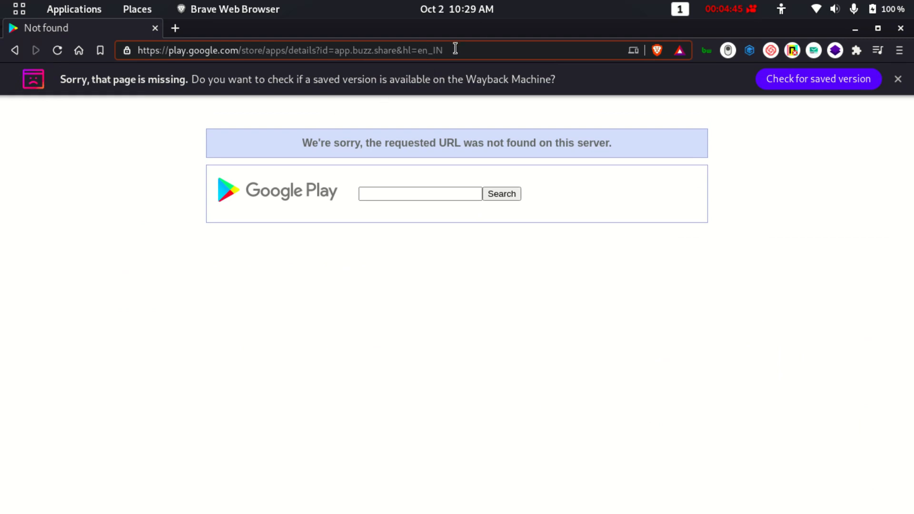
pyautogui.moveTo(455, 48); pyautogui.dragTo(242, 50)
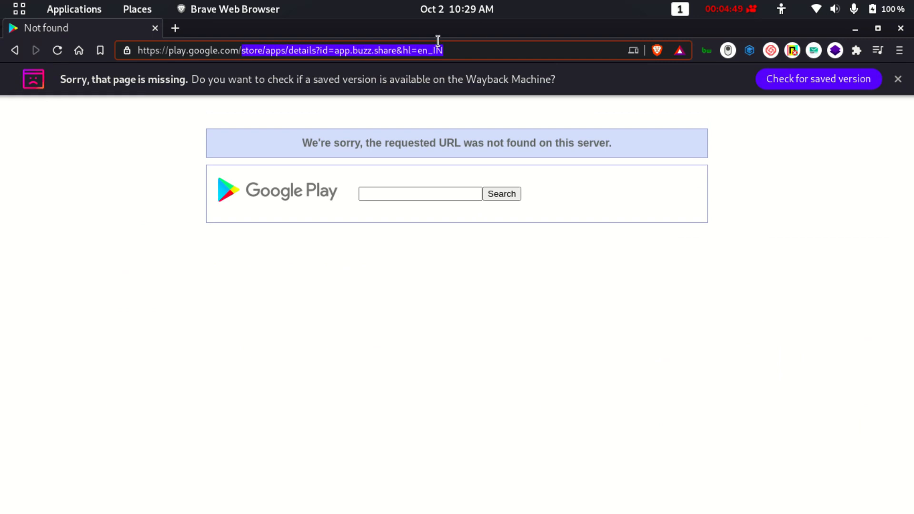
pyautogui.click(474, 57)
pyautogui.moveTo(475, 57); pyautogui.dragTo(141, 58)
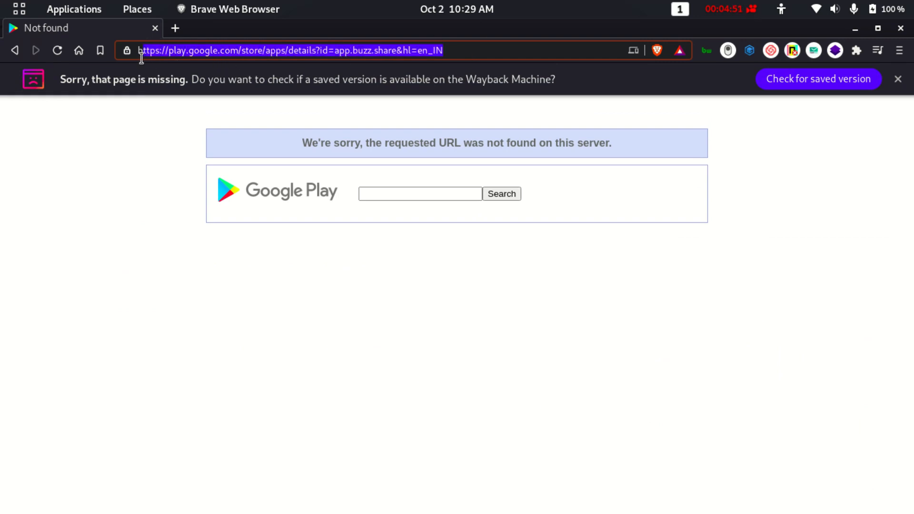
pyautogui.click(448, 51)
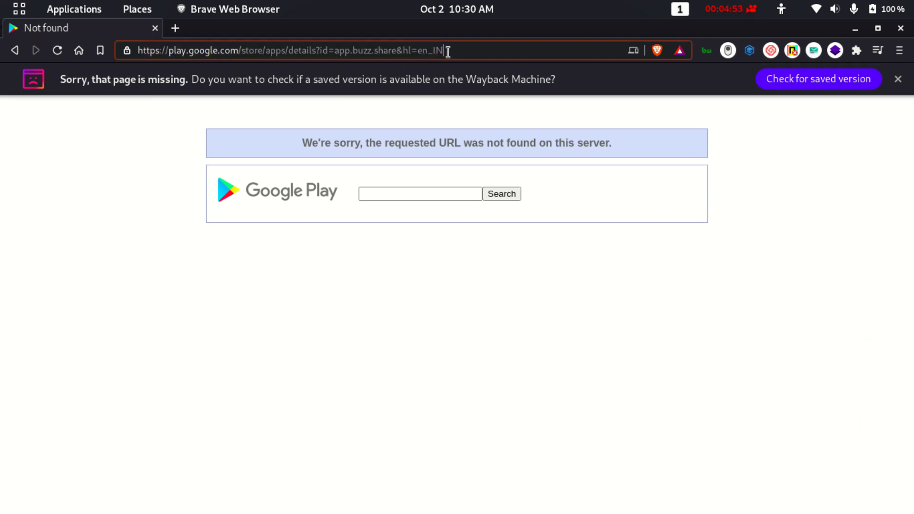
pyautogui.doubleClick(448, 52)
pyautogui.click(475, 45)
pyautogui.doubleClick(286, 50)
pyautogui.click(10, 50)
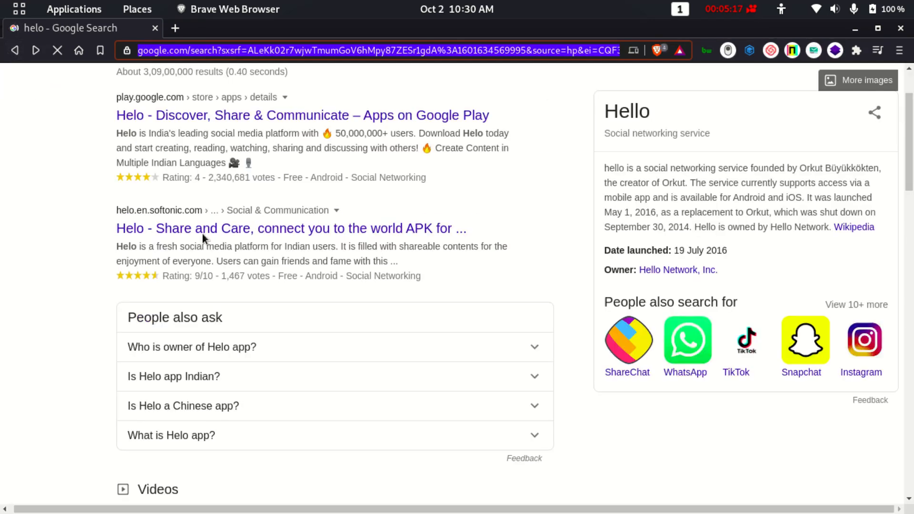
pyautogui.click(252, 103)
pyautogui.press('BackSpace')
pyautogui.press('BackSpace')
pyautogui.press('BackSpace')
pyautogui.press('BackSpace')
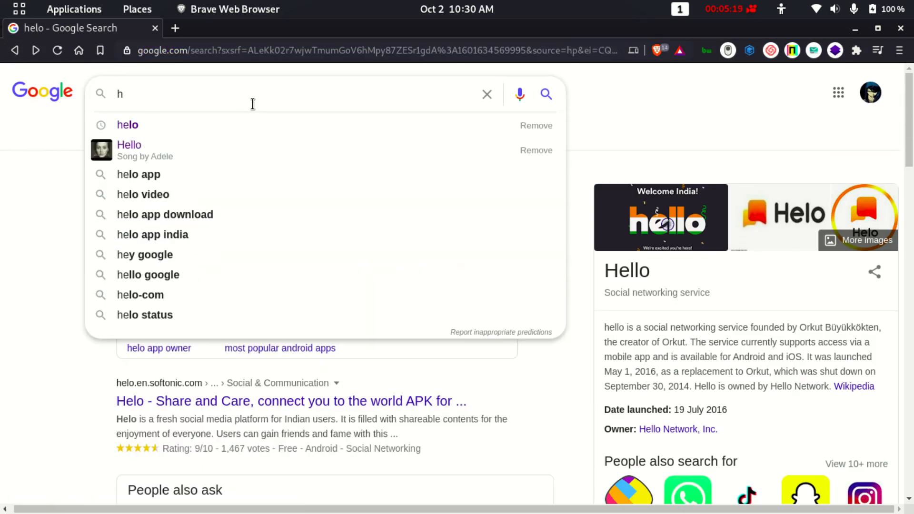
pyautogui.click(126, 146)
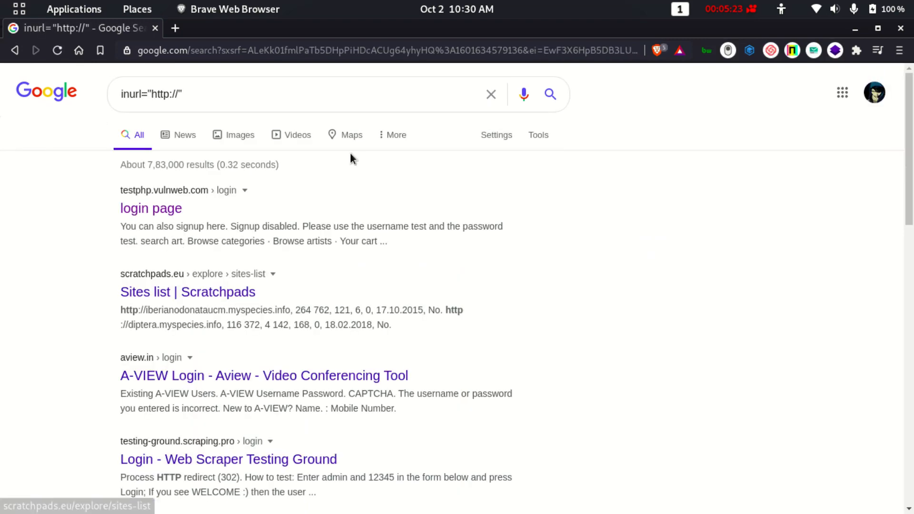
pyautogui.scroll(-10, 296, 327)
pyautogui.scroll(10, 297, 329)
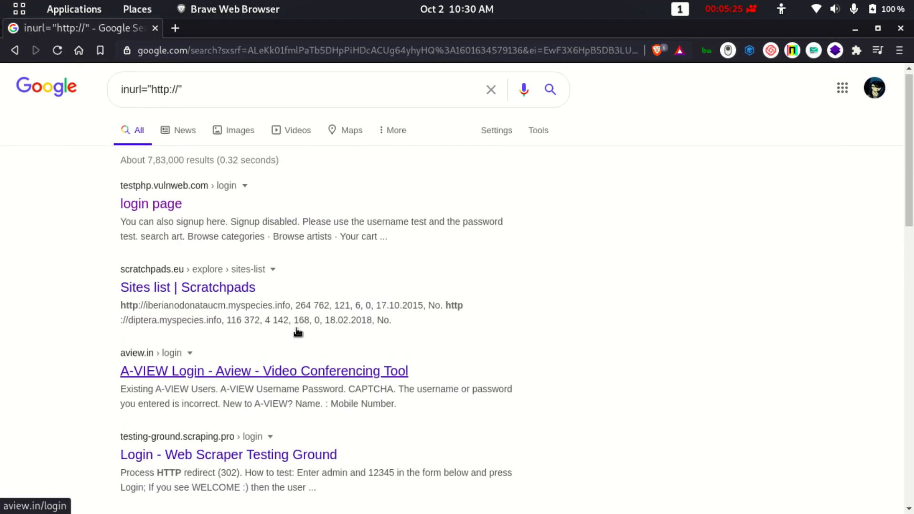
pyautogui.scroll(-5, 295, 329)
pyautogui.click(175, 286)
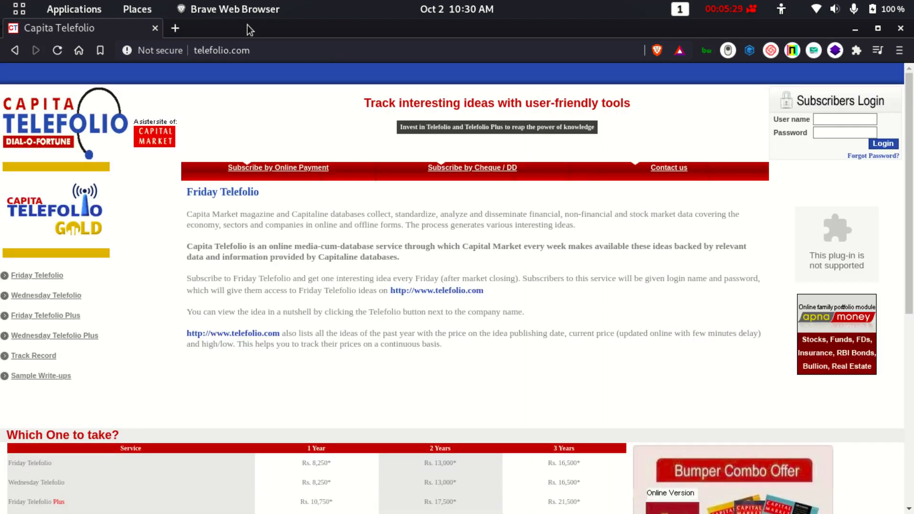
# Check the Telefolio site's connection security information in the address bar.
pyautogui.click(176, 52)
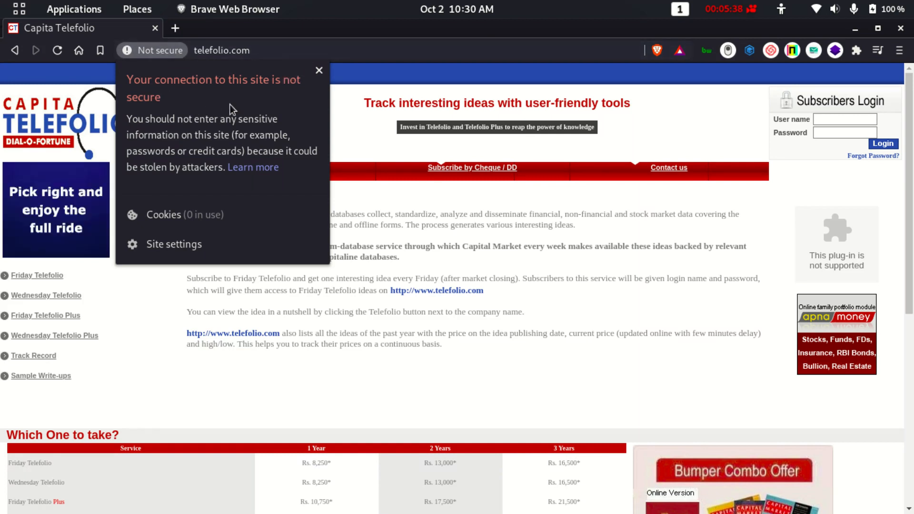
pyautogui.click(304, 43)
pyautogui.doubleClick(198, 50)
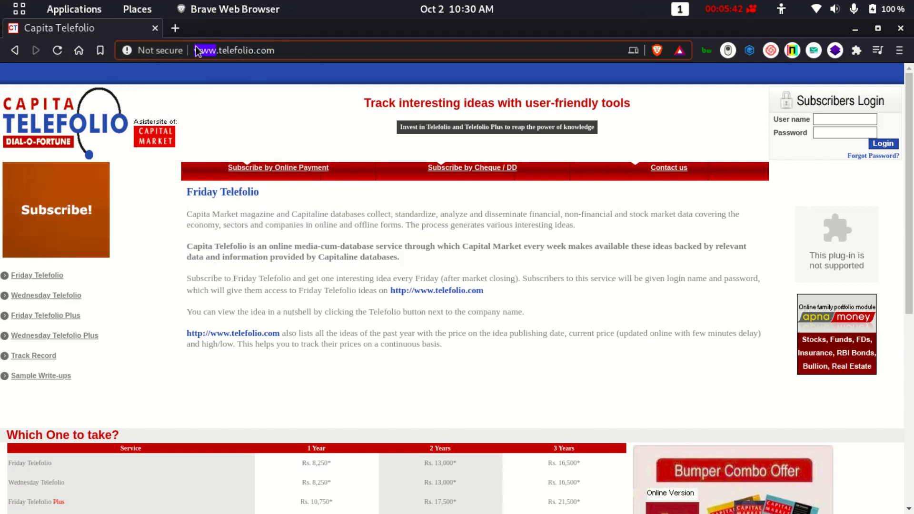
pyautogui.click(197, 50)
pyautogui.click(189, 51)
pyautogui.click(319, 71)
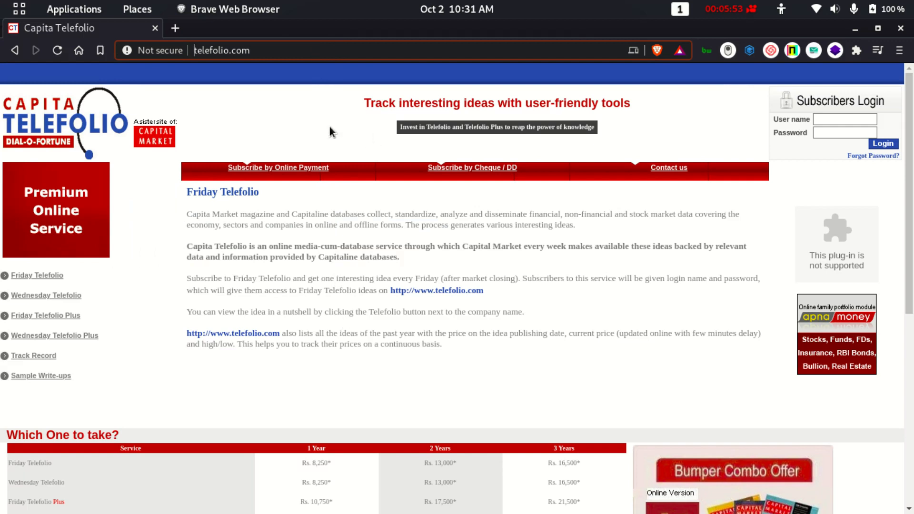
pyautogui.scroll(-2, 325, 214)
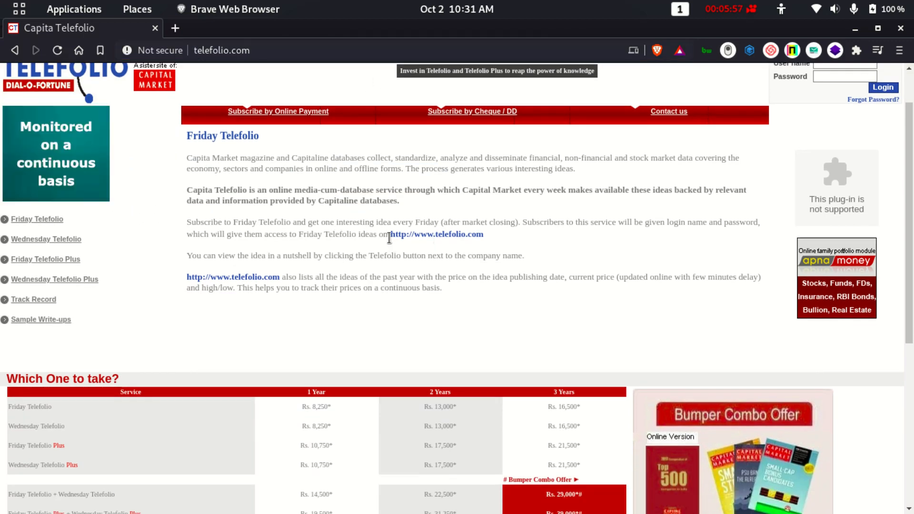
pyautogui.moveTo(403, 235); pyautogui.dragTo(541, 227)
pyautogui.click(542, 227)
pyautogui.scroll(2, 542, 227)
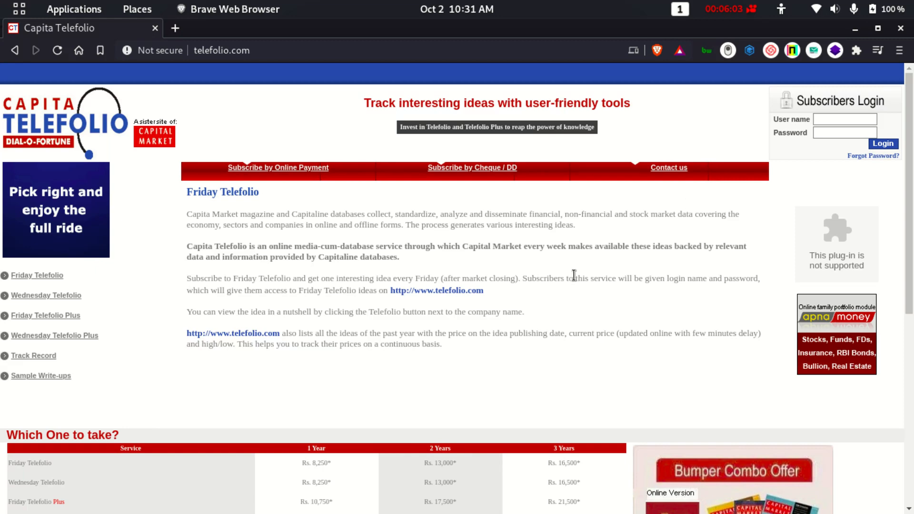
pyautogui.scroll(-7, 574, 276)
pyautogui.scroll(6, 574, 275)
pyautogui.scroll(1, 574, 276)
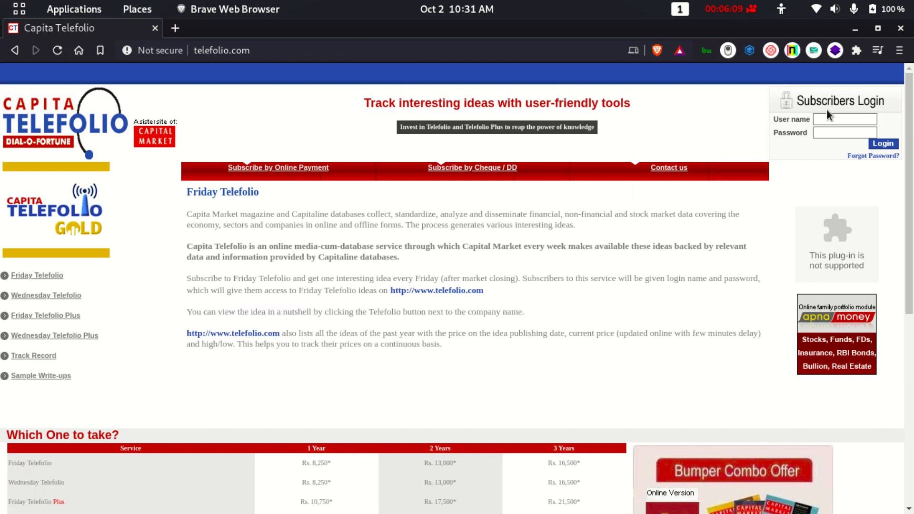
# Focus the User name login field, dismiss autofill, and open developer tools with Ctrl+Shift+I.
pyautogui.click(829, 119)
pyautogui.click(897, 128)
pyautogui.click(844, 119)
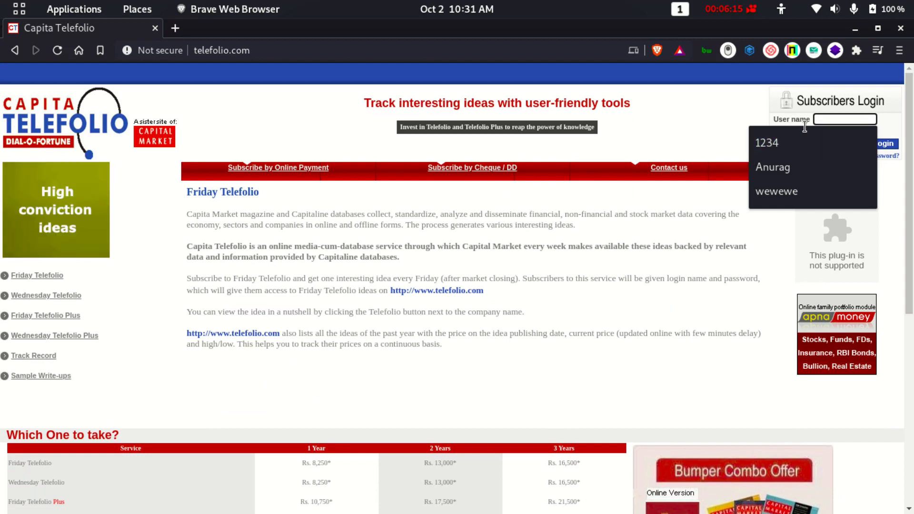
pyautogui.click(889, 129)
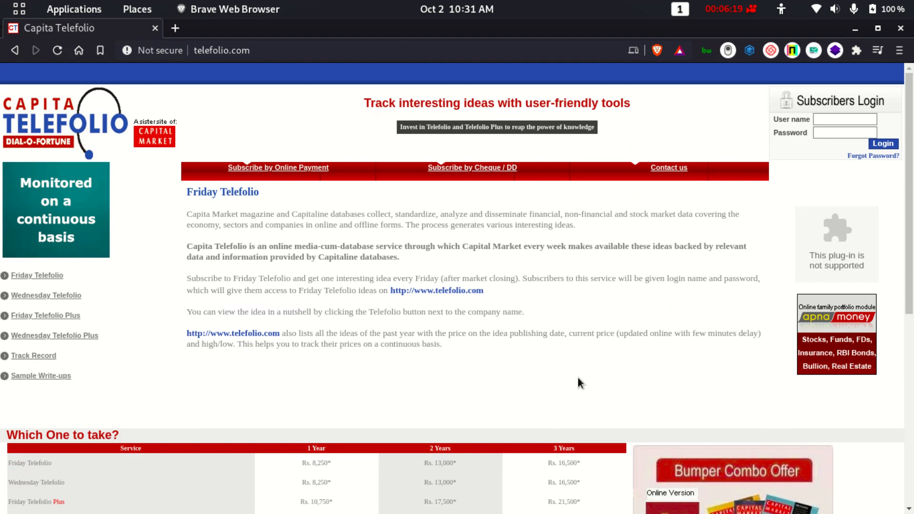
pyautogui.hotkey('ctrl', 'shift', 'i')
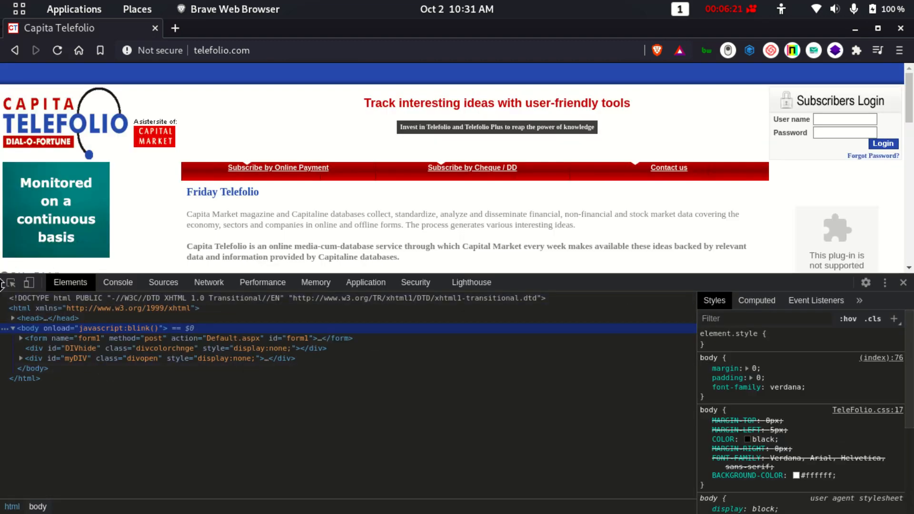
# Pick the User name field with the element picker, then select form#form1 posting to Default.aspx.
pyautogui.click(11, 283)
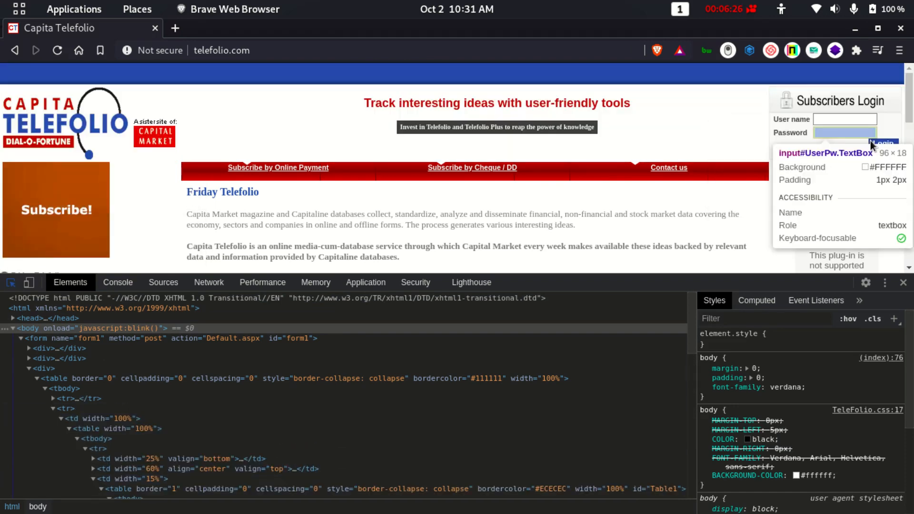
pyautogui.click(841, 117)
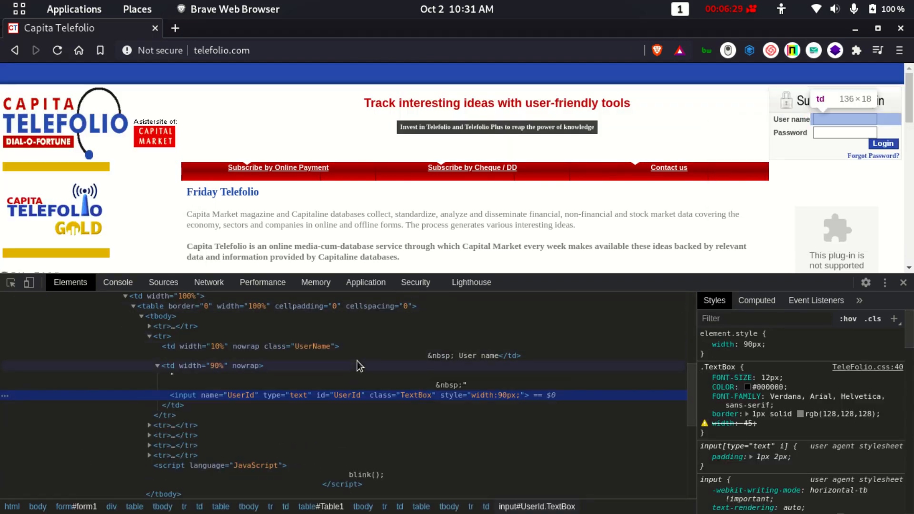
pyautogui.scroll(-3, 357, 366)
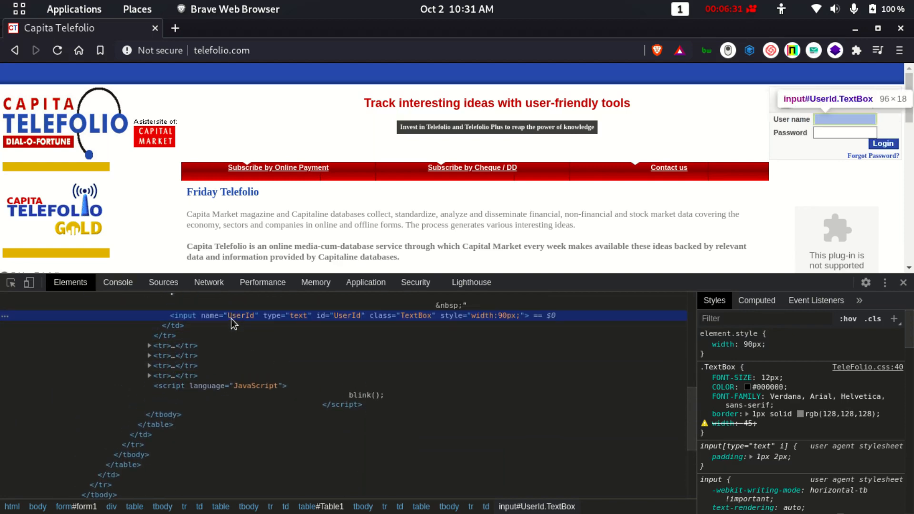
pyautogui.scroll(10, 318, 324)
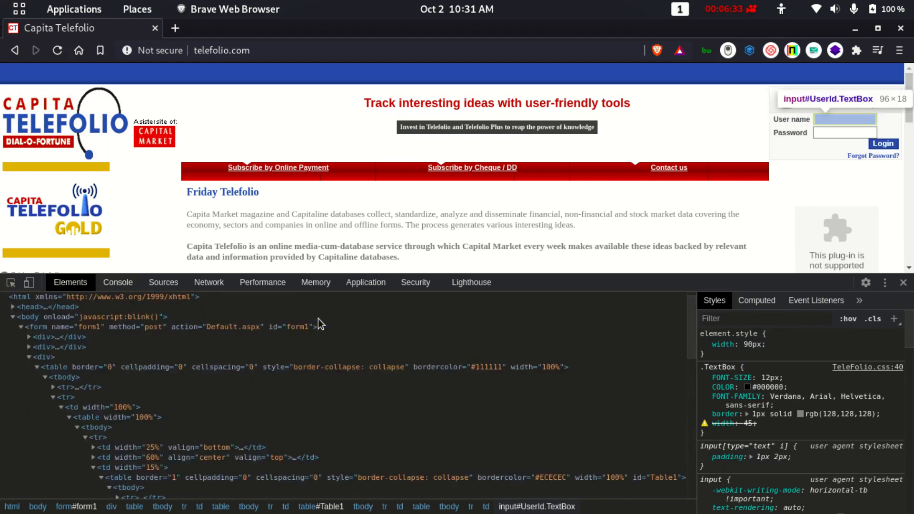
pyautogui.scroll(-3, 319, 320)
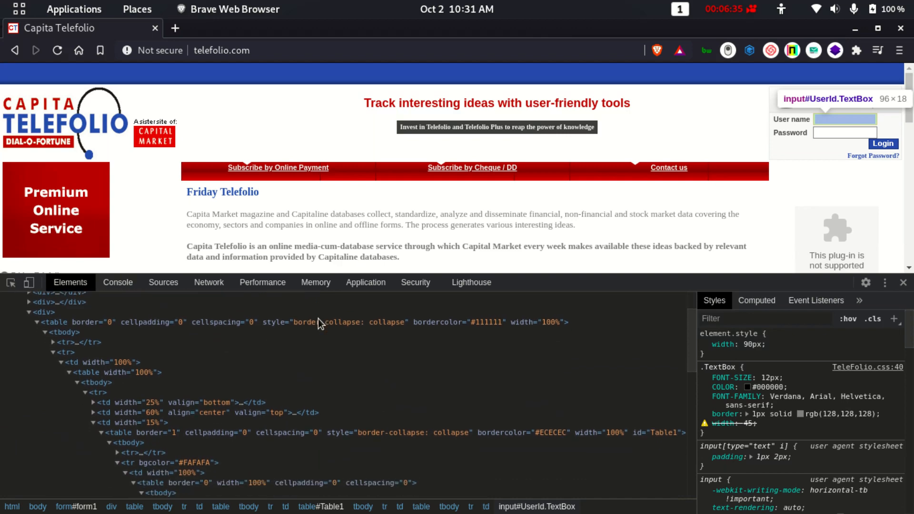
pyautogui.scroll(-3, 318, 323)
pyautogui.scroll(8, 318, 322)
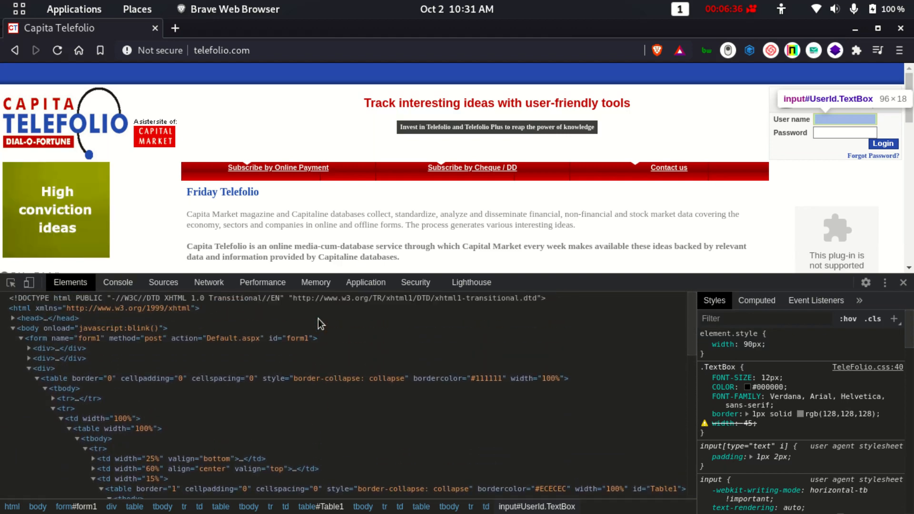
pyautogui.scroll(-4, 111, 402)
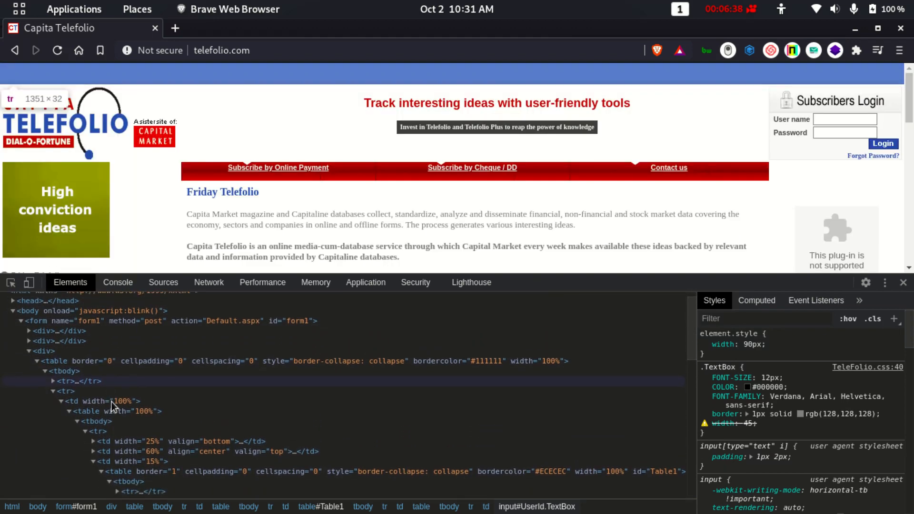
pyautogui.scroll(4, 111, 401)
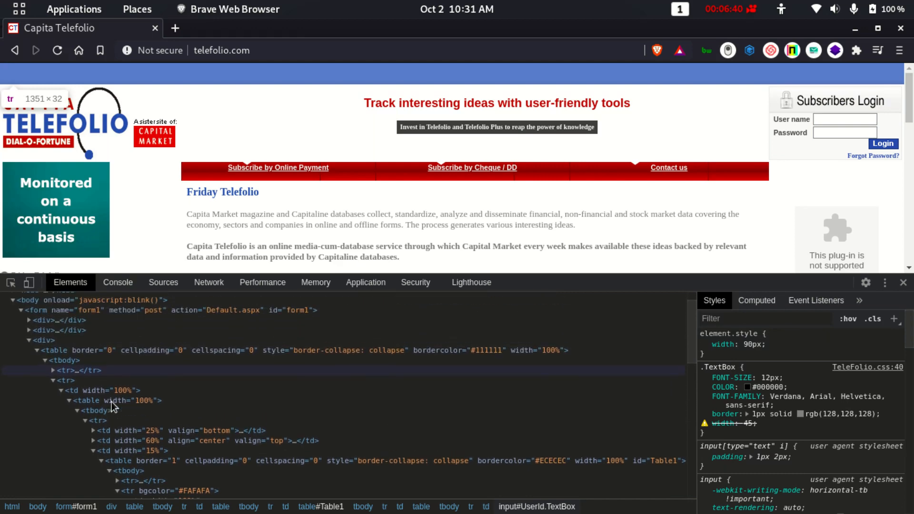
pyautogui.scroll(2, 111, 402)
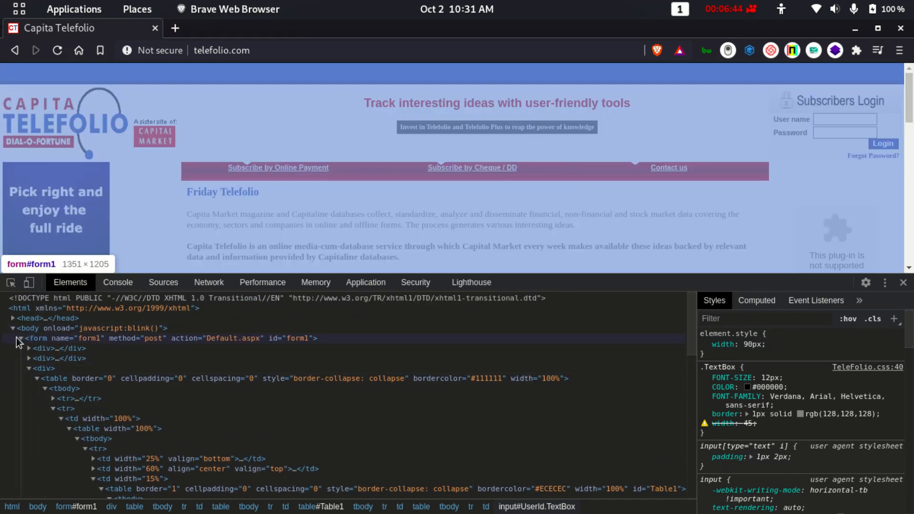
pyautogui.click(92, 338)
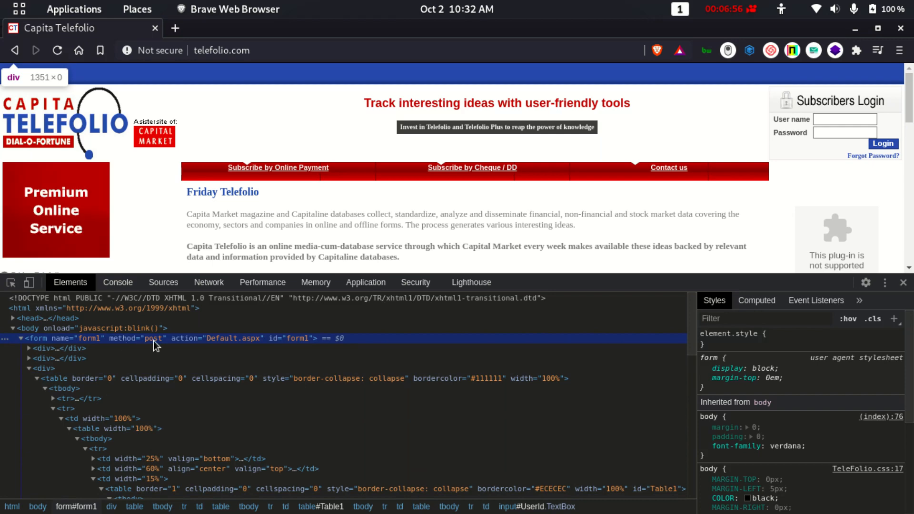
# Recheck the User name field and its form markup, then switch to the Wireshark wlan0 window.
pyautogui.click(828, 122)
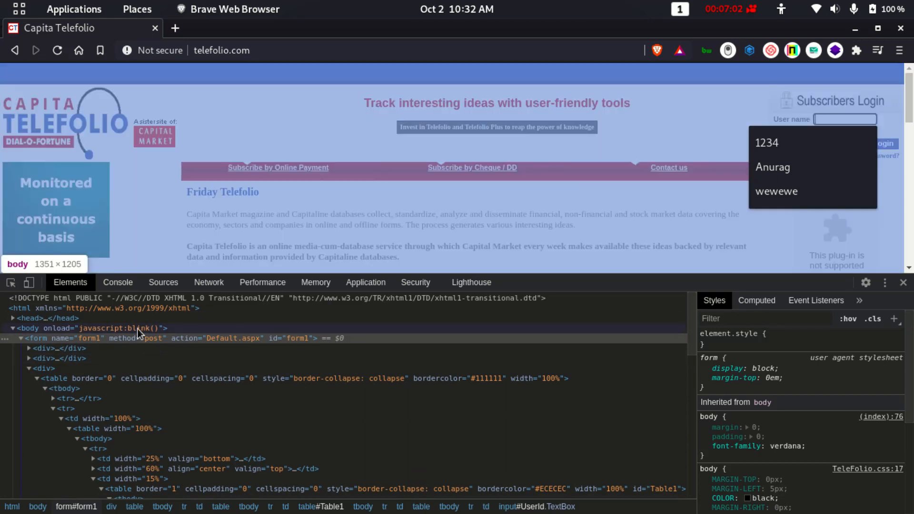
pyautogui.click(148, 338)
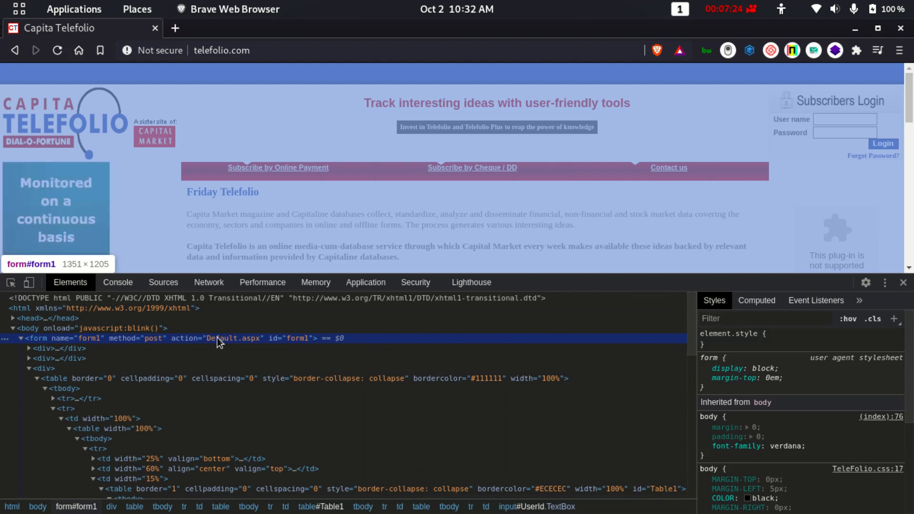
pyautogui.scroll(-3, 213, 338)
pyautogui.scroll(3, 214, 342)
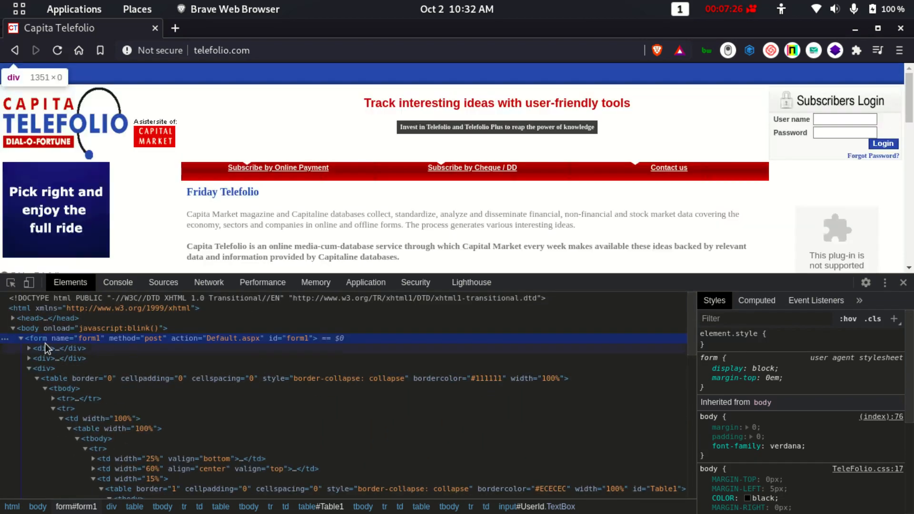
pyautogui.scroll(-3, 108, 330)
pyautogui.scroll(2, 109, 330)
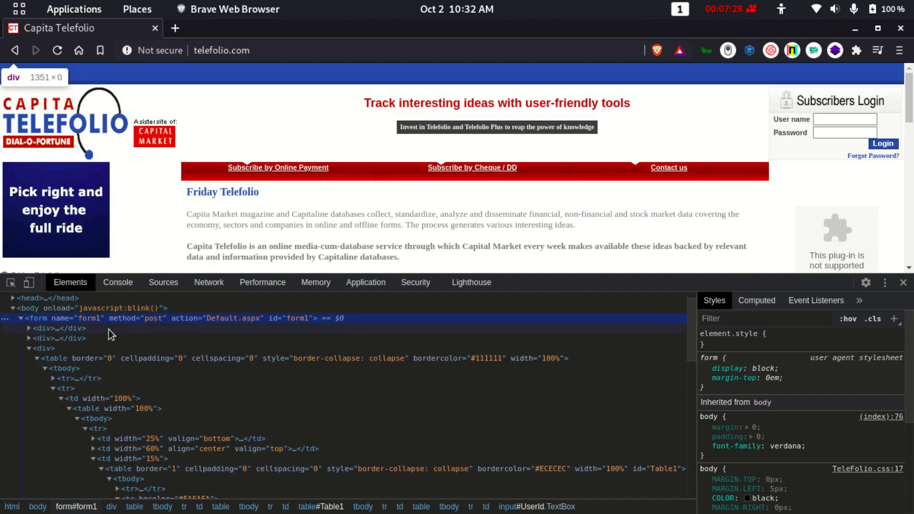
pyautogui.scroll(-3, 301, 328)
pyautogui.scroll(4, 301, 329)
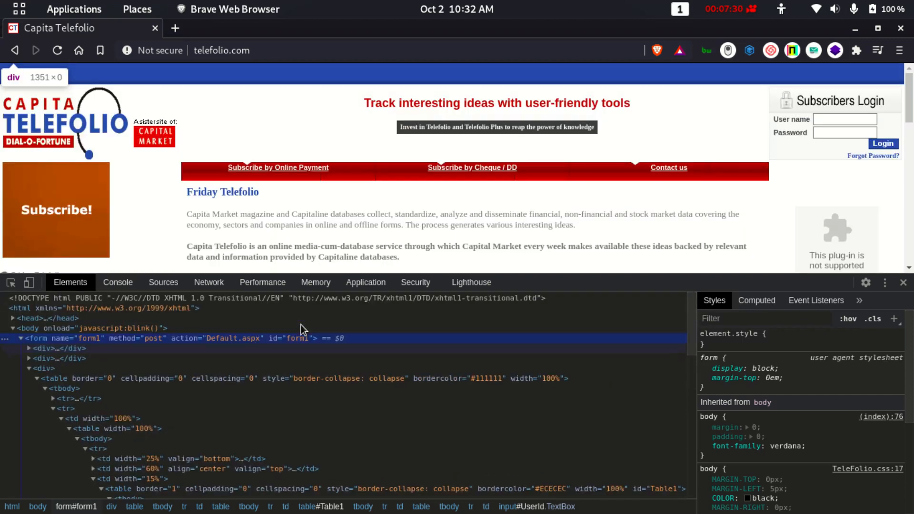
pyautogui.hotkey('alt', 'Tab')
pyautogui.click(359, 288)
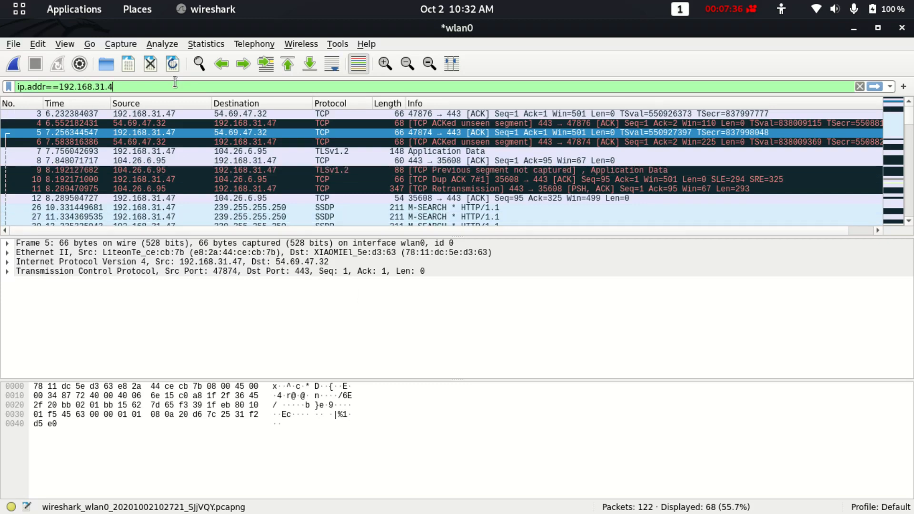
# Replace the old ip.addr display filter with http.request.method and apply it.
pyautogui.press('BackSpace')
pyautogui.press('BackSpace')
pyautogui.press('BackSpace')
pyautogui.press('BackSpace')
pyautogui.press('BackSpace')
pyautogui.press('BackSpace')
pyautogui.press('BackSpace')
pyautogui.press('BackSpace')
pyautogui.press('BackSpace')
pyautogui.press('BackSpace')
pyautogui.press('BackSpace')
pyautogui.press('BackSpace')
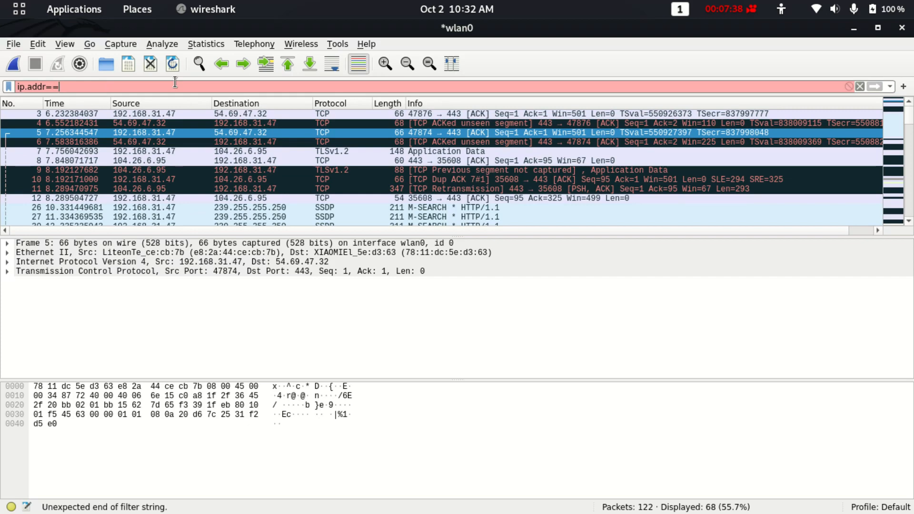
pyautogui.press('BackSpace')
pyautogui.press('BackSpace')
pyautogui.press('BackSpace')
pyautogui.press('BackSpace')
pyautogui.press('BackSpace')
pyautogui.press('BackSpace')
pyautogui.press('BackSpace')
pyautogui.press('BackSpace')
pyautogui.press('BackSpace')
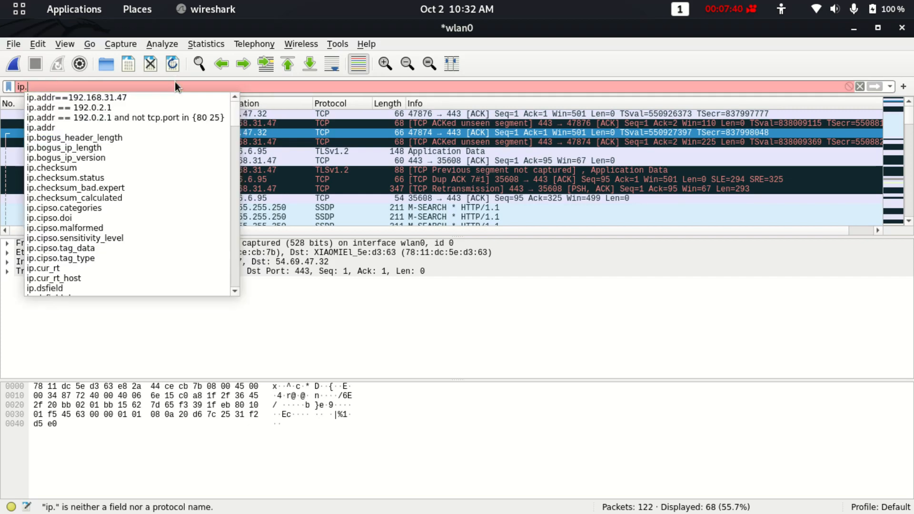
pyautogui.write('http')
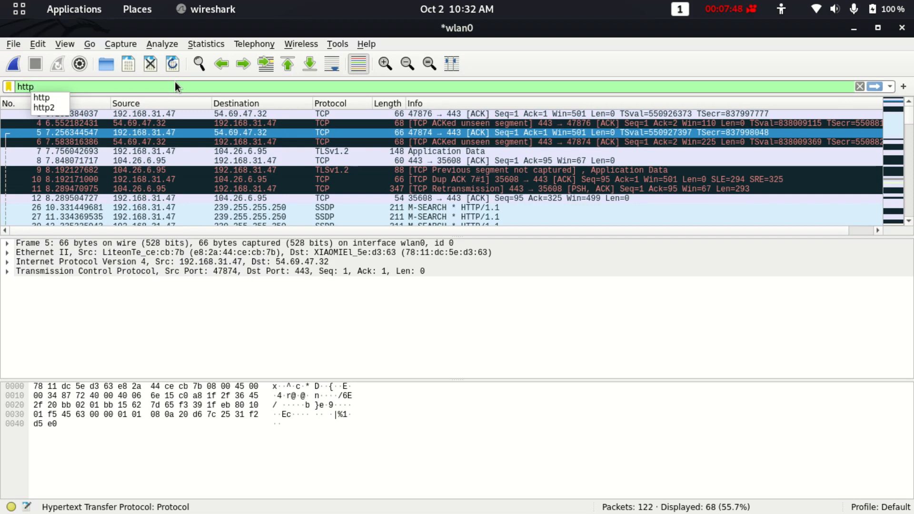
pyautogui.write('.re')
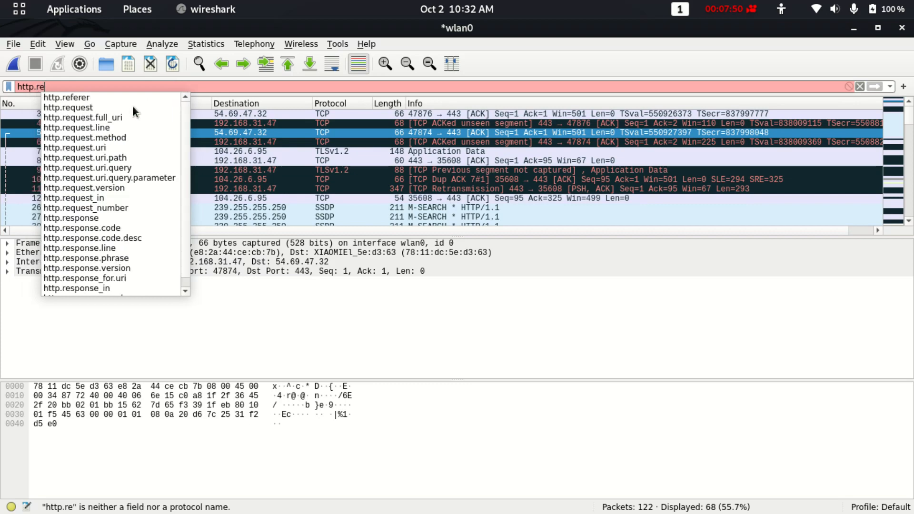
pyautogui.click(133, 107)
pyautogui.write('.me')
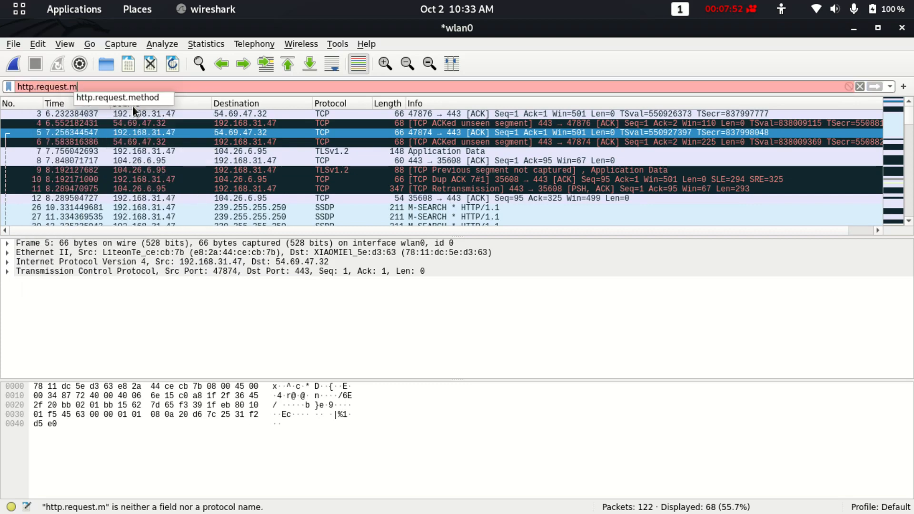
pyautogui.click(142, 97)
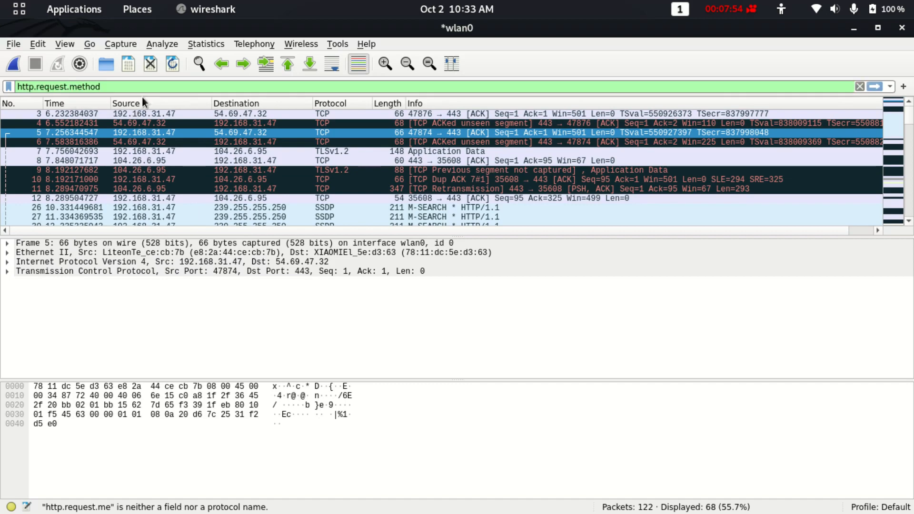
pyautogui.press('Return')
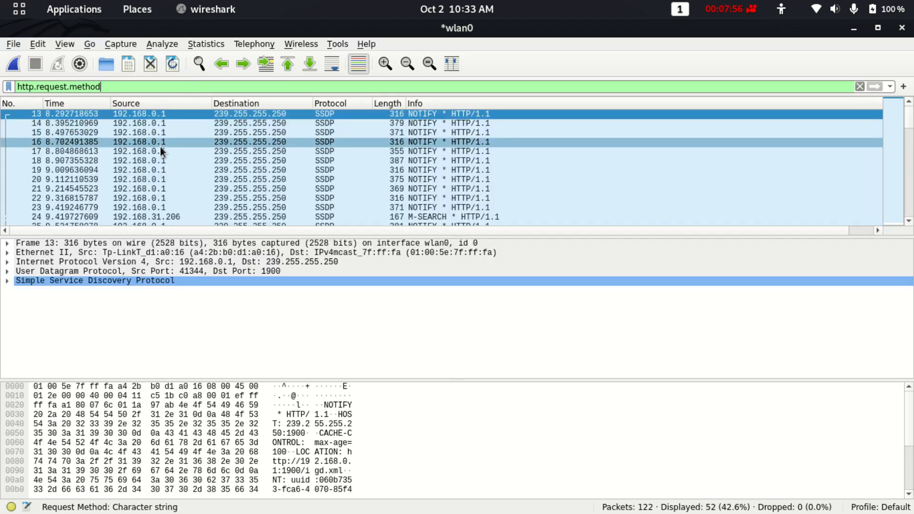
# Return to the top of the filtered packet list and request a new capture.
pyautogui.scroll(-15, 160, 147)
pyautogui.scroll(18, 160, 146)
pyautogui.scroll(-20, 441, 181)
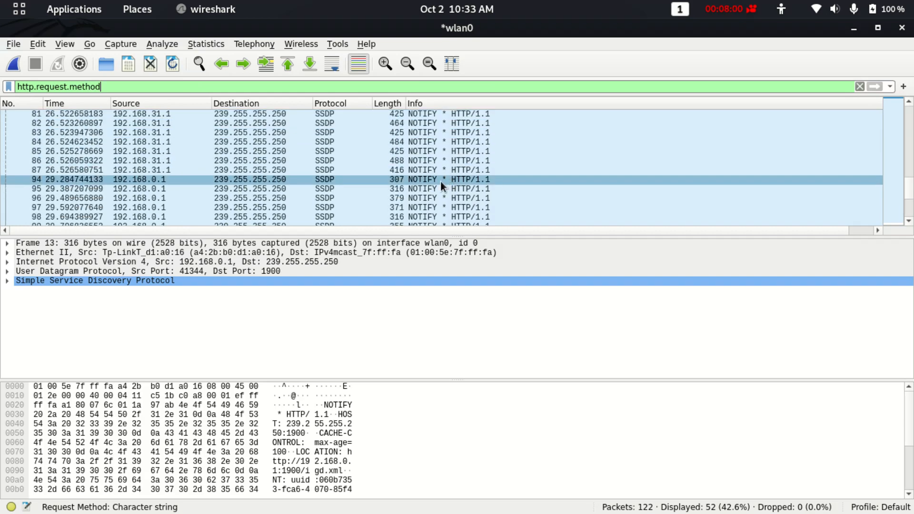
pyautogui.scroll(-3, 440, 181)
pyautogui.scroll(20, 441, 181)
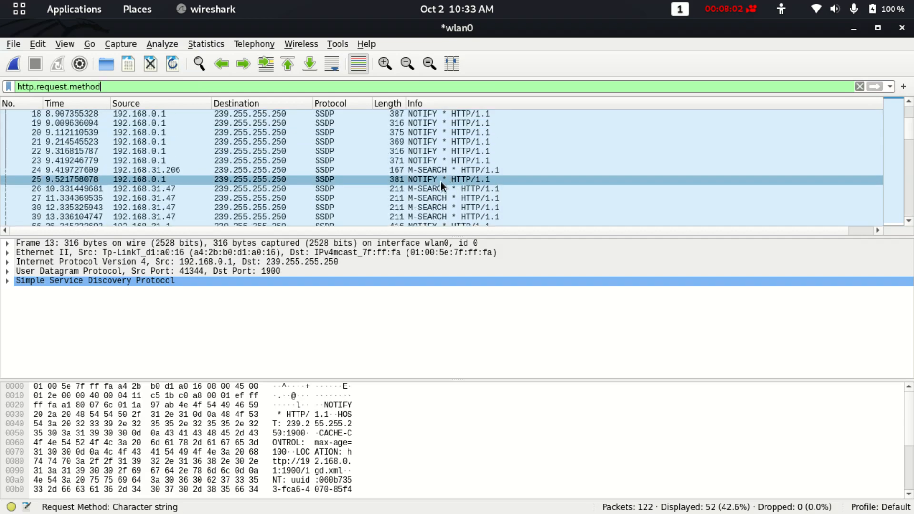
pyautogui.click(10, 70)
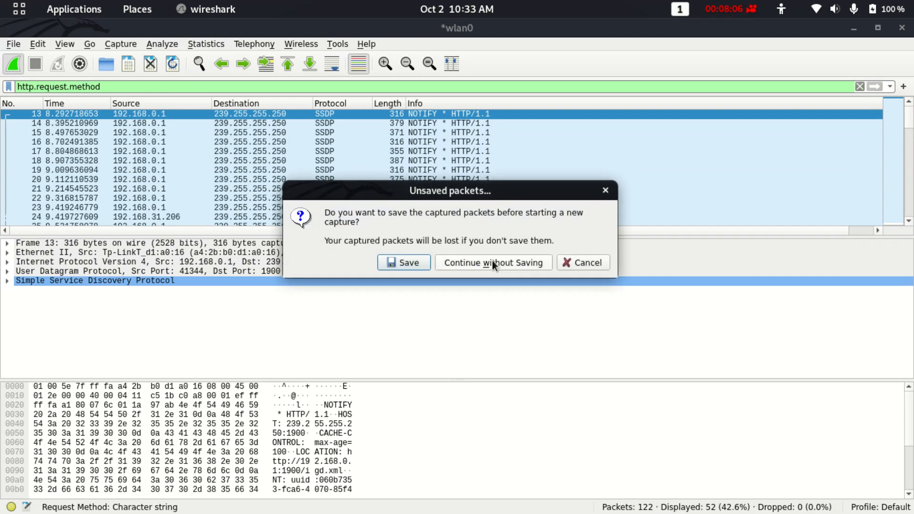
# Discard the old packets, start a live wlan0 capture, and reload the Telefolio page in Brave.
pyautogui.click(493, 263)
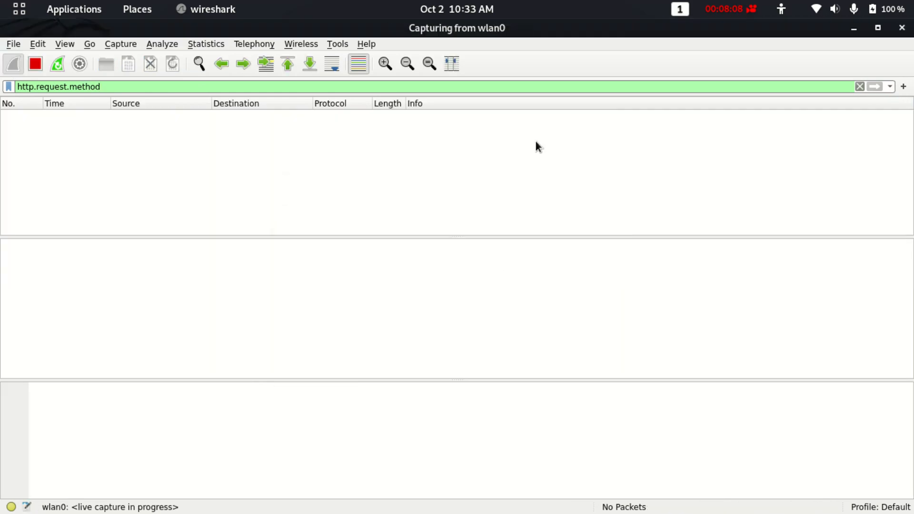
pyautogui.hotkey('alt', 'Tab')
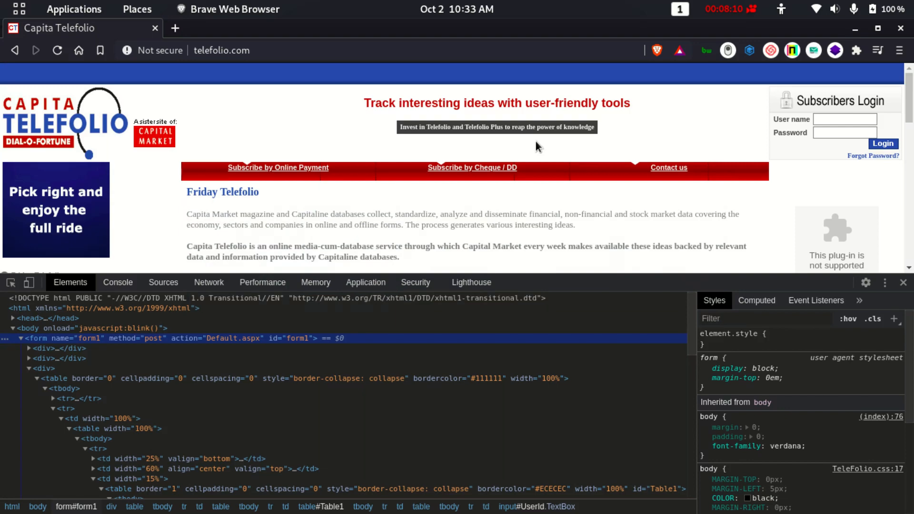
pyautogui.press('F12')
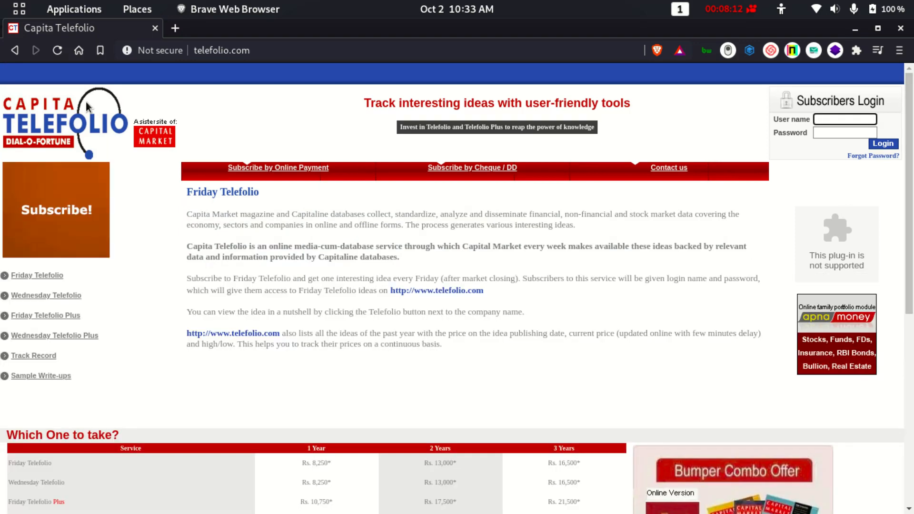
pyautogui.press('F5')
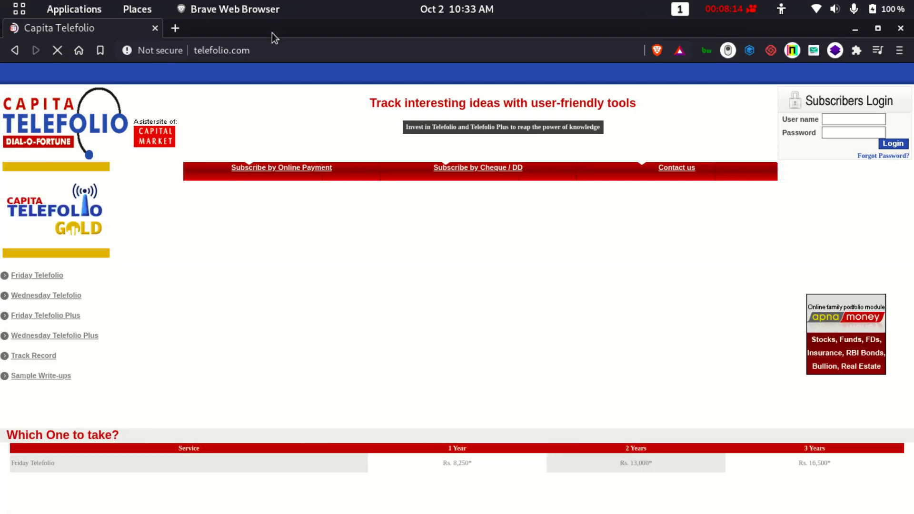
pyautogui.hotkey('alt', 'Tab')
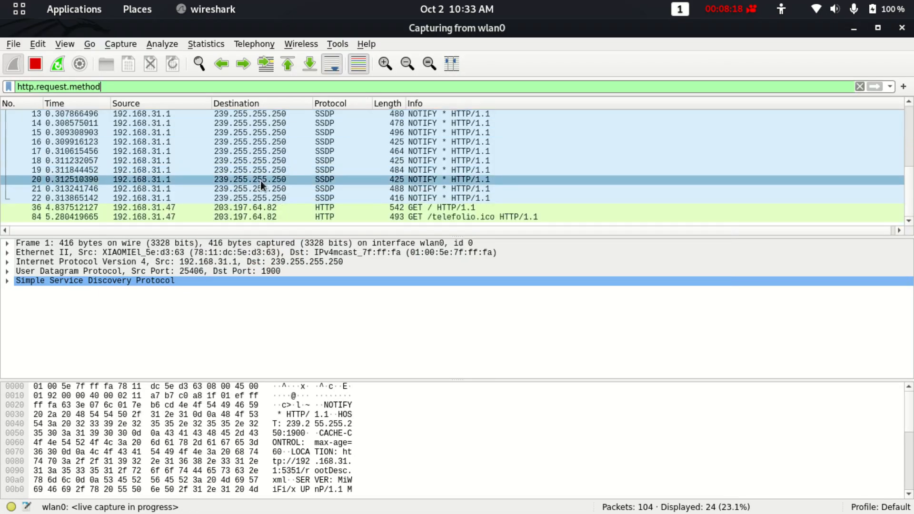
# Inspect the GET / request (packet 36) and GET /telefolio.ico request (packet 84).
pyautogui.scroll(3, 281, 120)
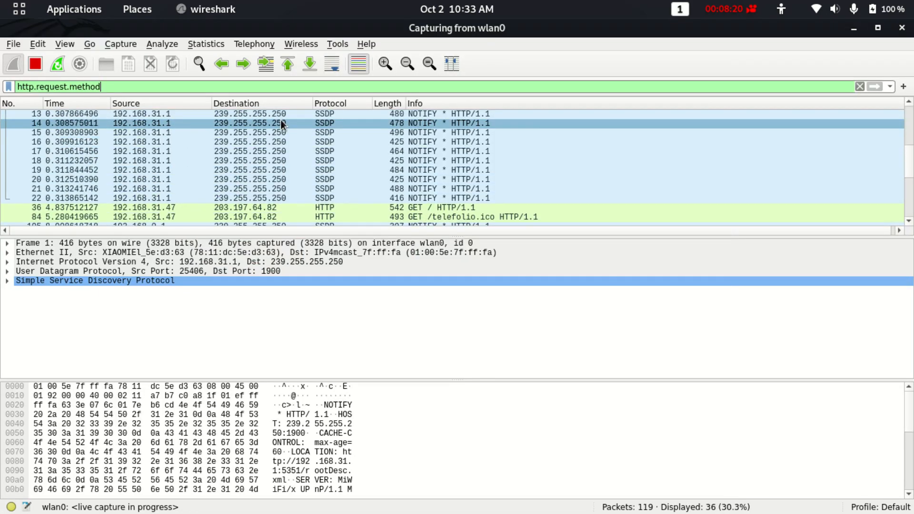
pyautogui.click(257, 211)
pyautogui.click(257, 216)
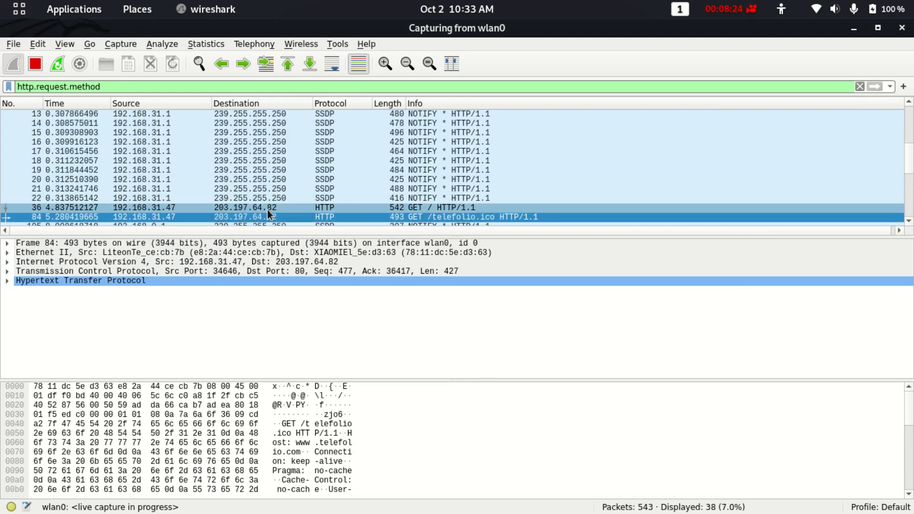
pyautogui.click(272, 209)
pyautogui.click(363, 216)
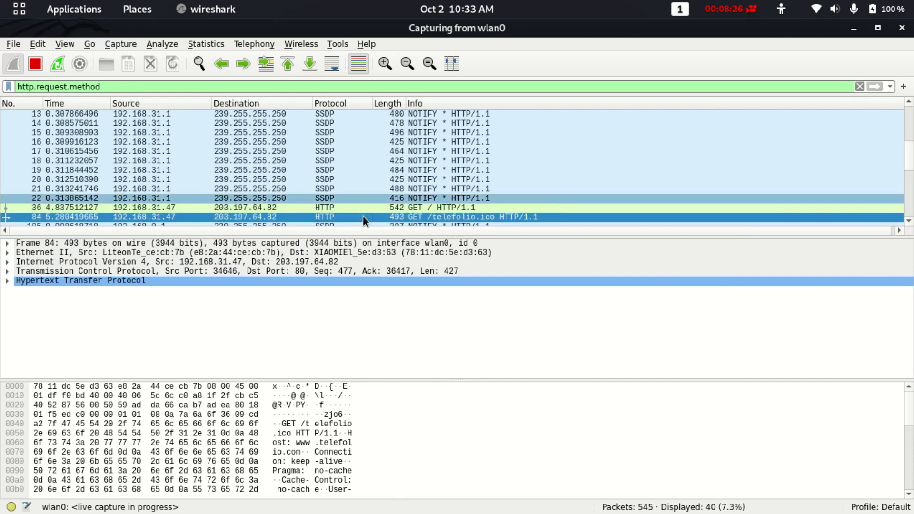
# Compare packets 36 and 84 against the browser page and show all bytes of Frame 84.
pyautogui.hotkey('alt', 'Tab')
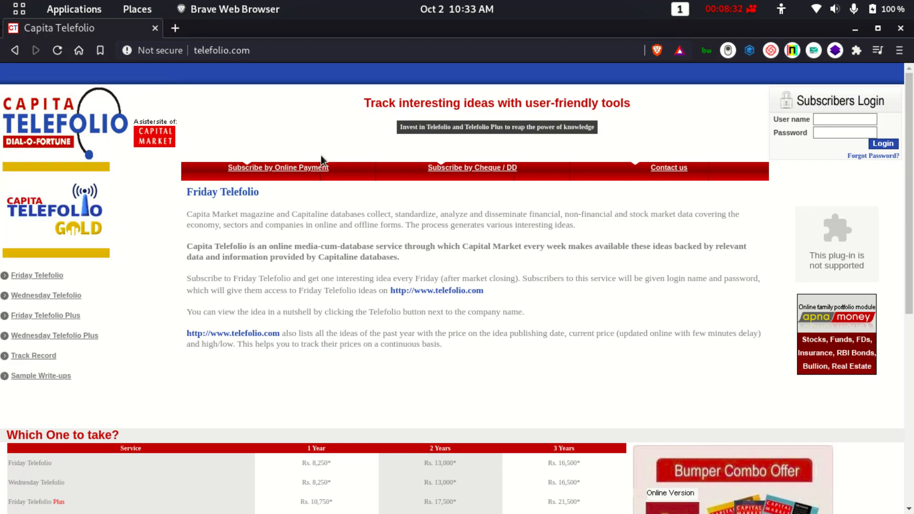
pyautogui.hotkey('alt', 'Tab')
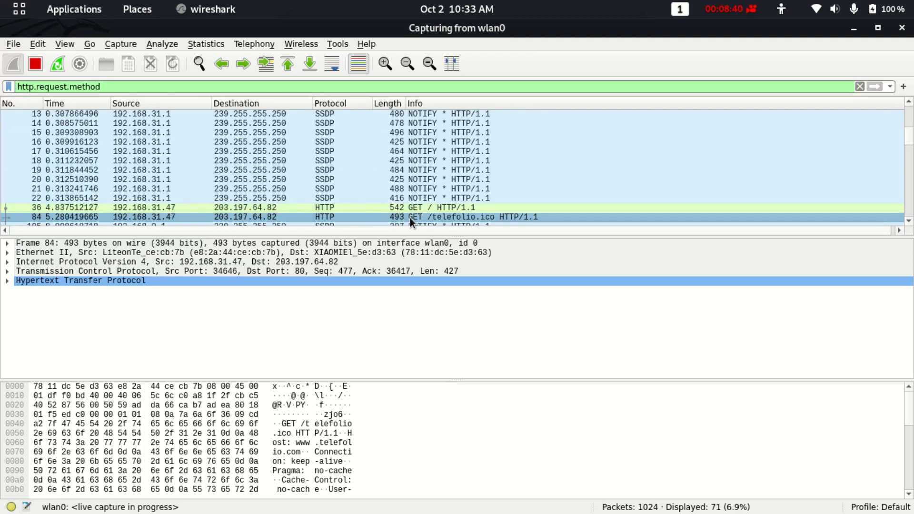
pyautogui.click(428, 206)
pyautogui.hotkey('alt', 'Tab')
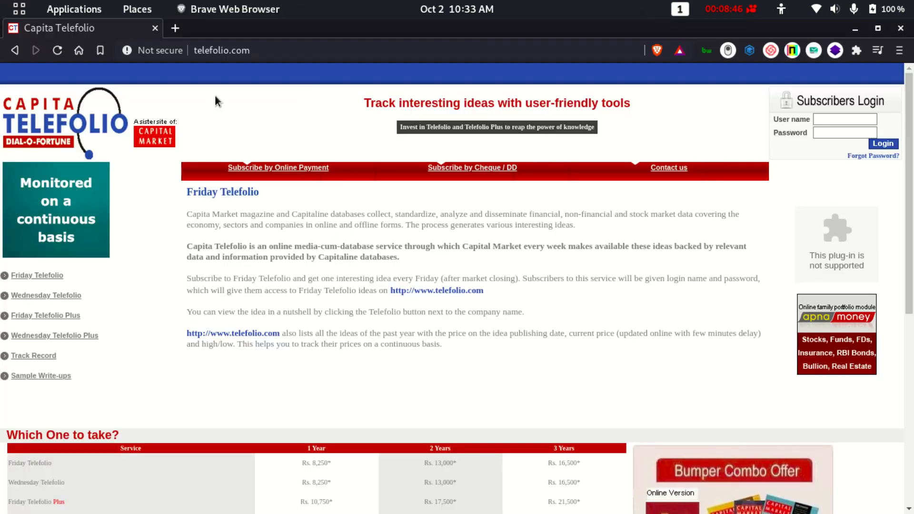
pyautogui.hotkey('alt', 'Tab')
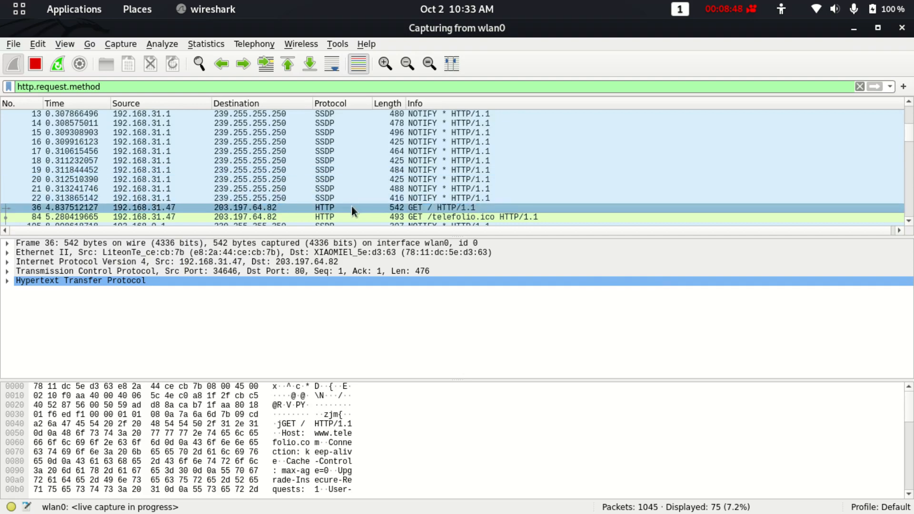
pyautogui.click(269, 217)
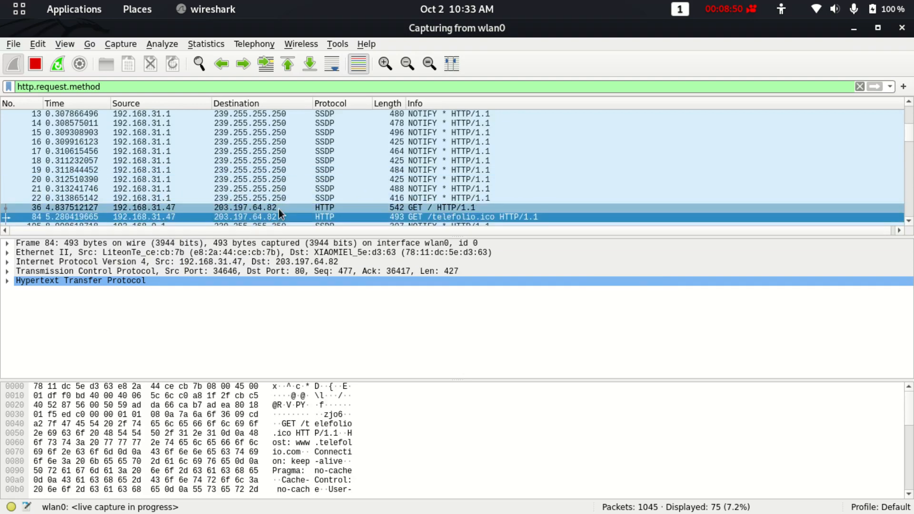
pyautogui.click(282, 208)
pyautogui.click(281, 217)
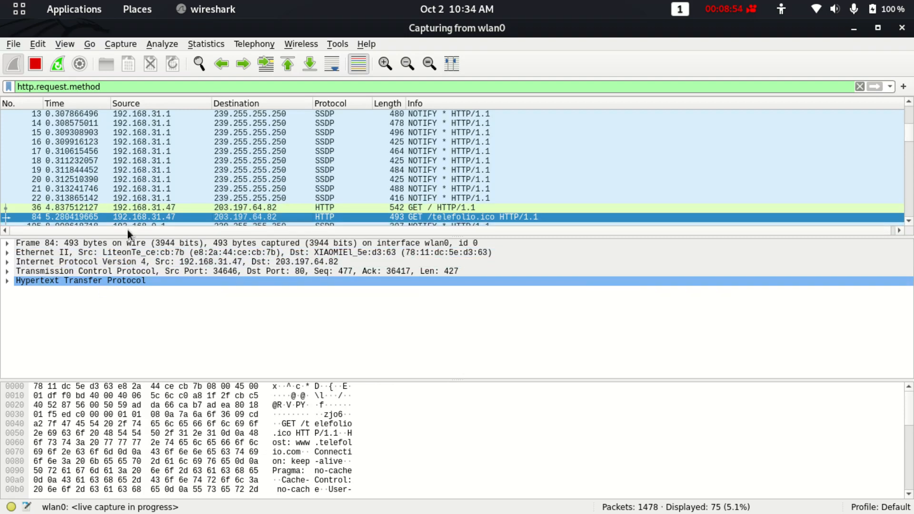
pyautogui.click(123, 246)
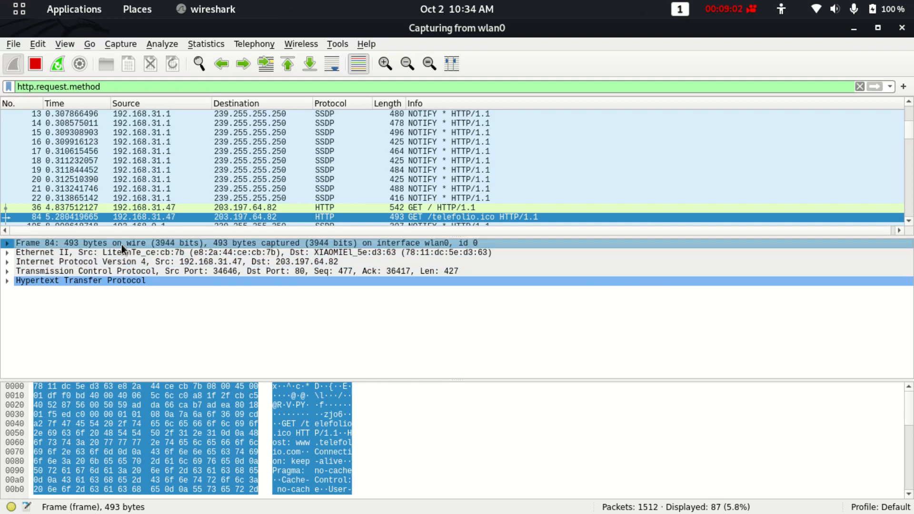
pyautogui.click(121, 253)
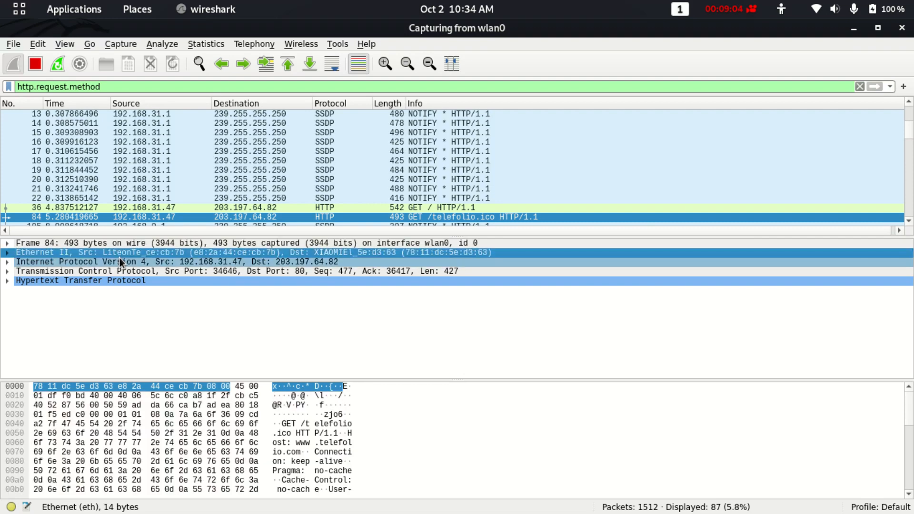
pyautogui.click(119, 258)
pyautogui.click(118, 269)
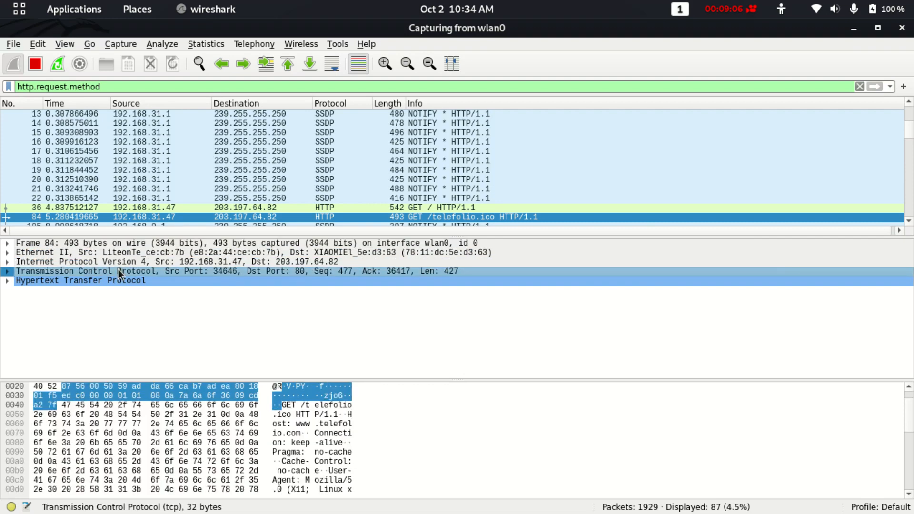
pyautogui.click(111, 283)
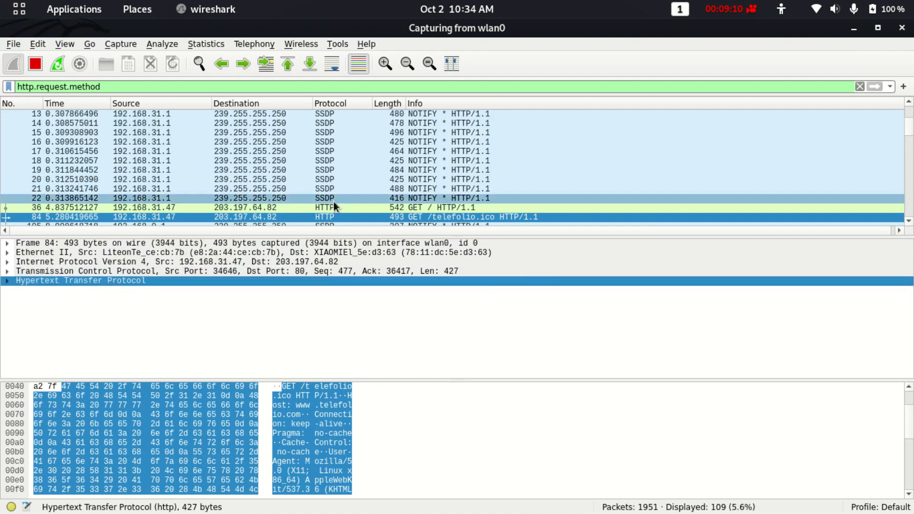
pyautogui.scroll(-2, 334, 201)
pyautogui.scroll(2, 333, 201)
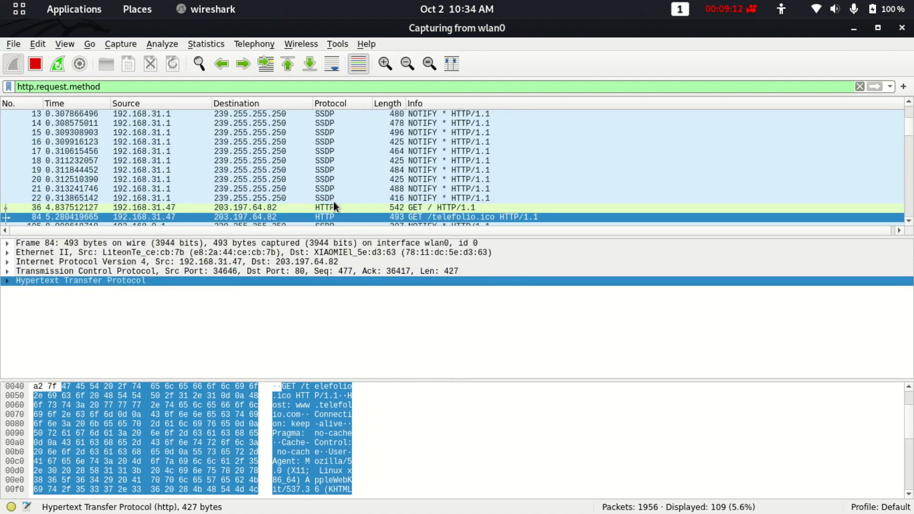
pyautogui.click(6, 281)
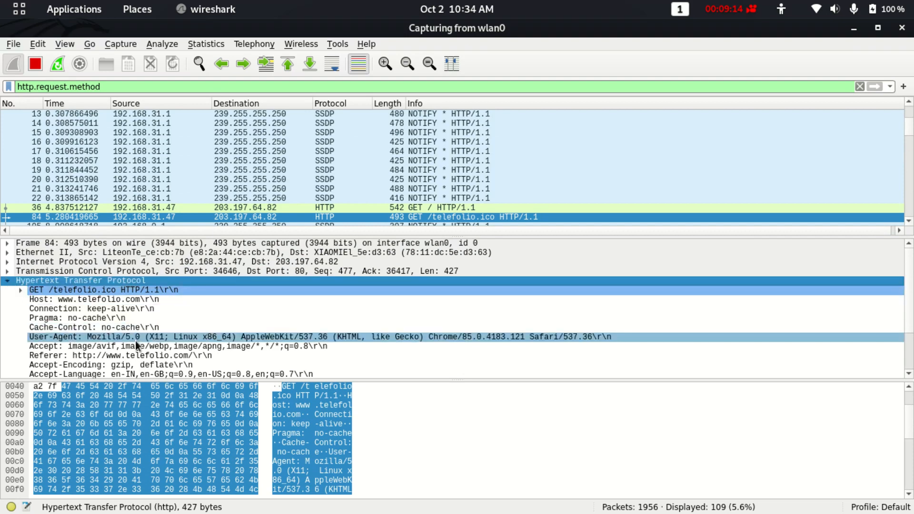
pyautogui.scroll(-2, 38, 343)
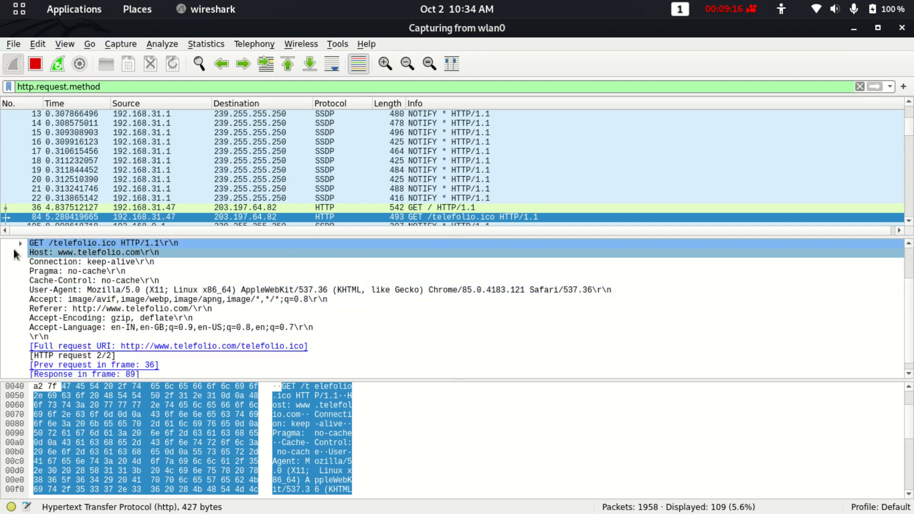
pyautogui.scroll(1, 14, 255)
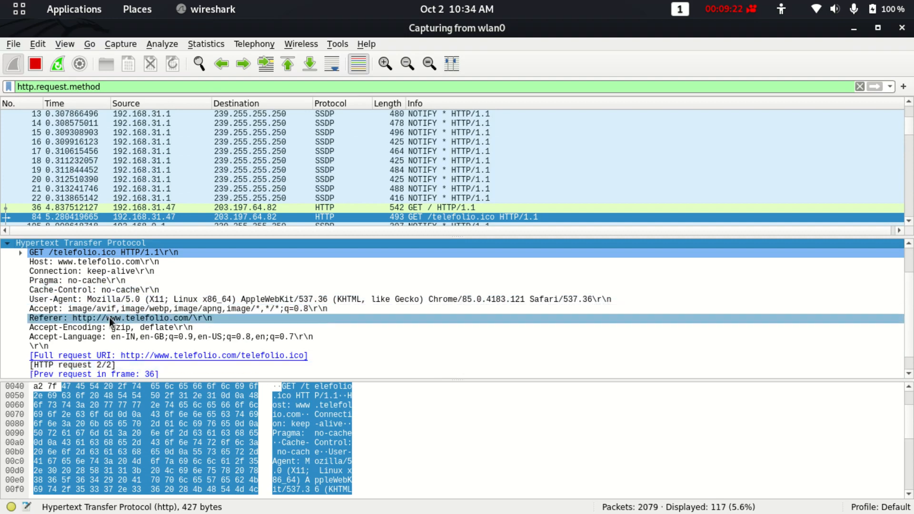
pyautogui.scroll(-1, 110, 317)
pyautogui.scroll(2, 109, 317)
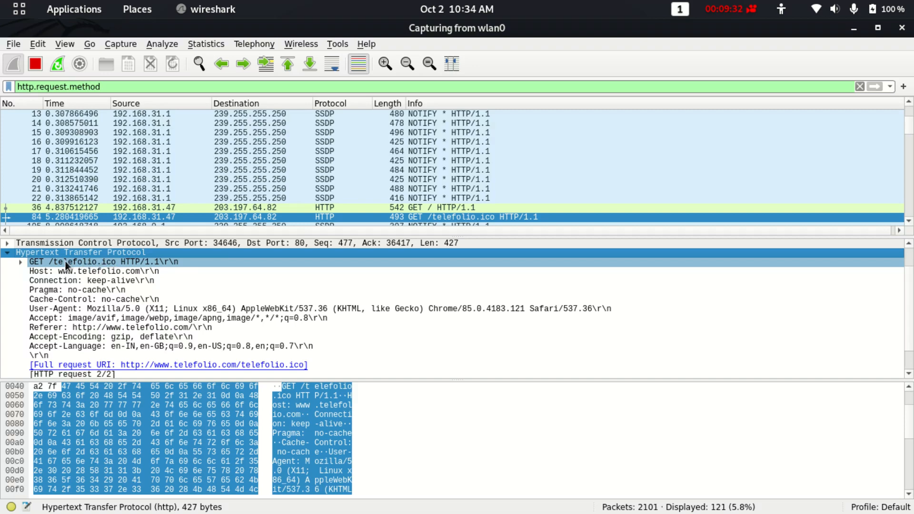
pyautogui.scroll(-1, 69, 281)
pyautogui.scroll(2, 69, 281)
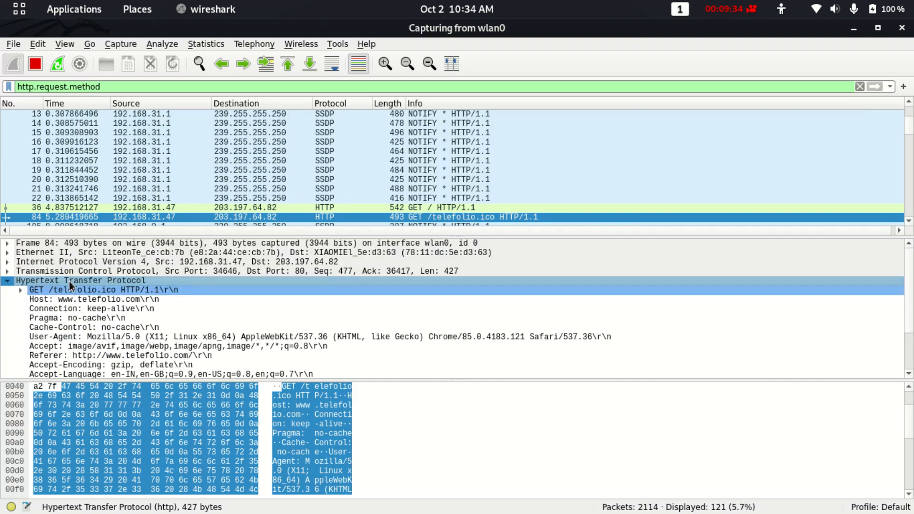
pyautogui.click(7, 280)
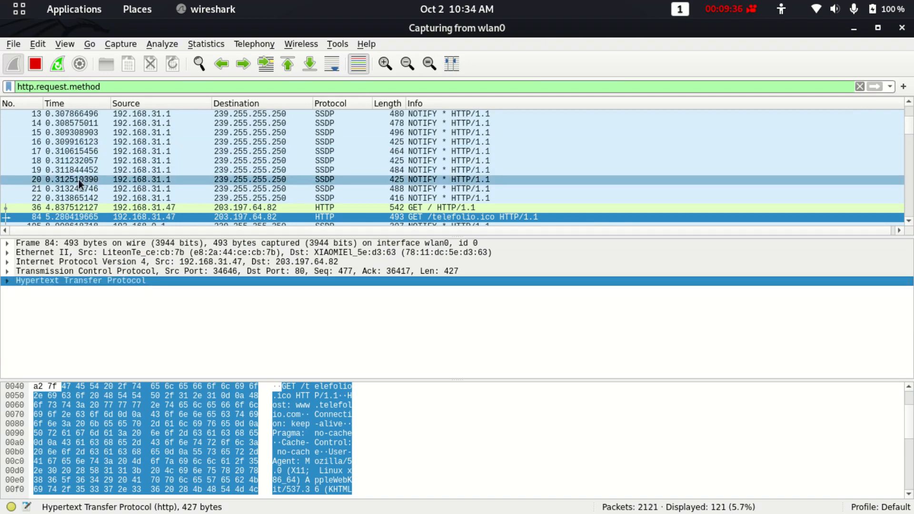
pyautogui.scroll(-4, 79, 179)
pyautogui.scroll(1, 79, 179)
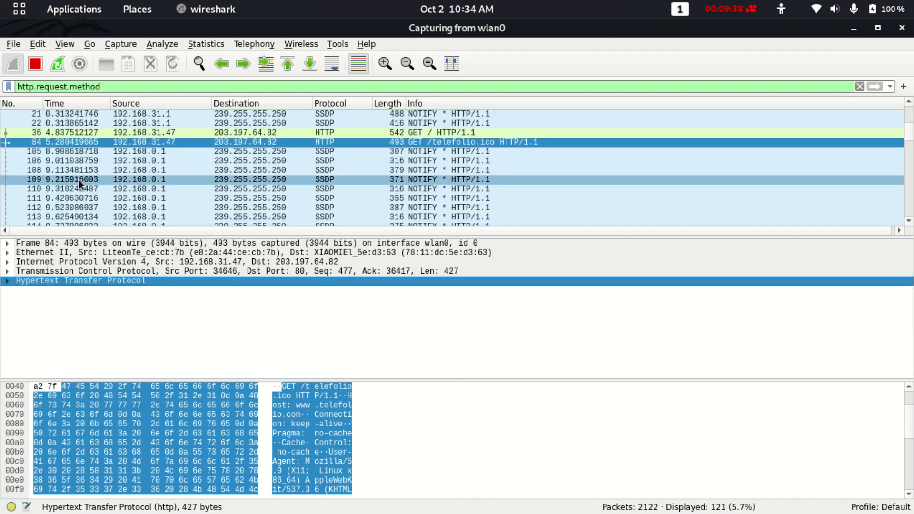
pyautogui.scroll(-1, 78, 179)
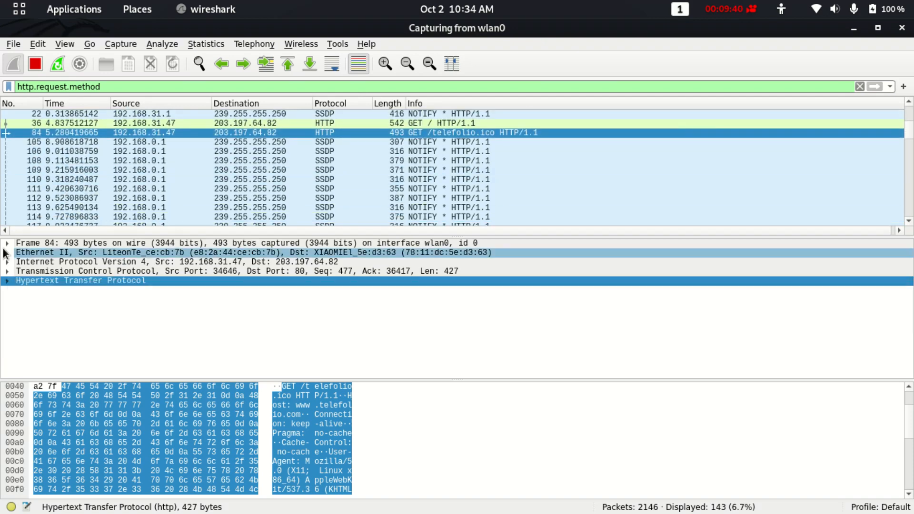
pyautogui.click(8, 280)
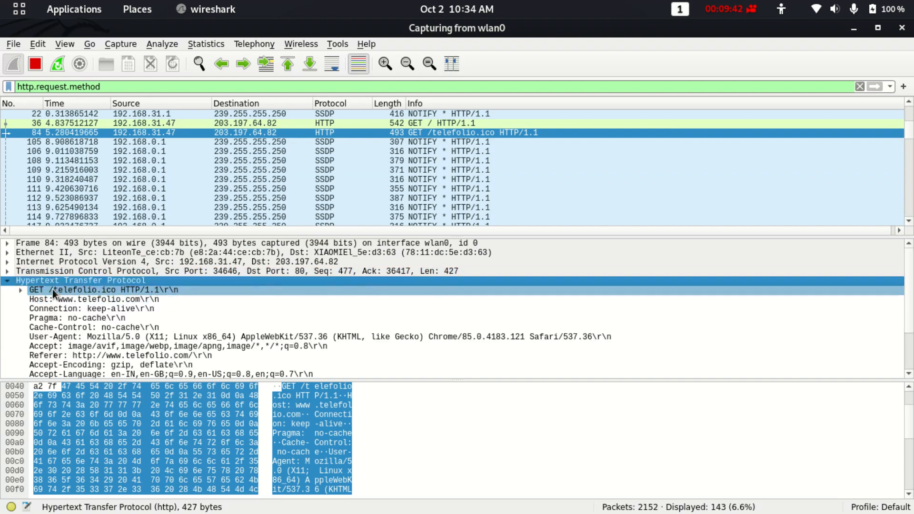
pyautogui.click(7, 280)
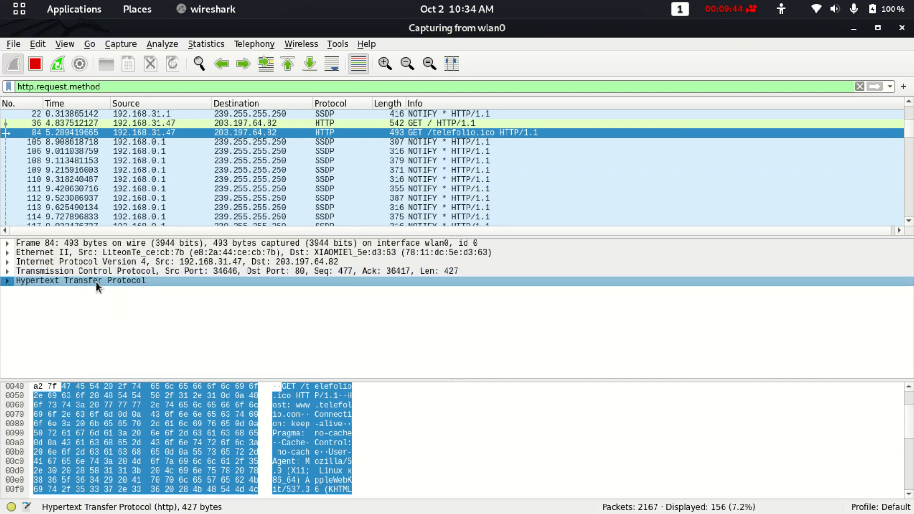
pyautogui.rightClick(96, 282)
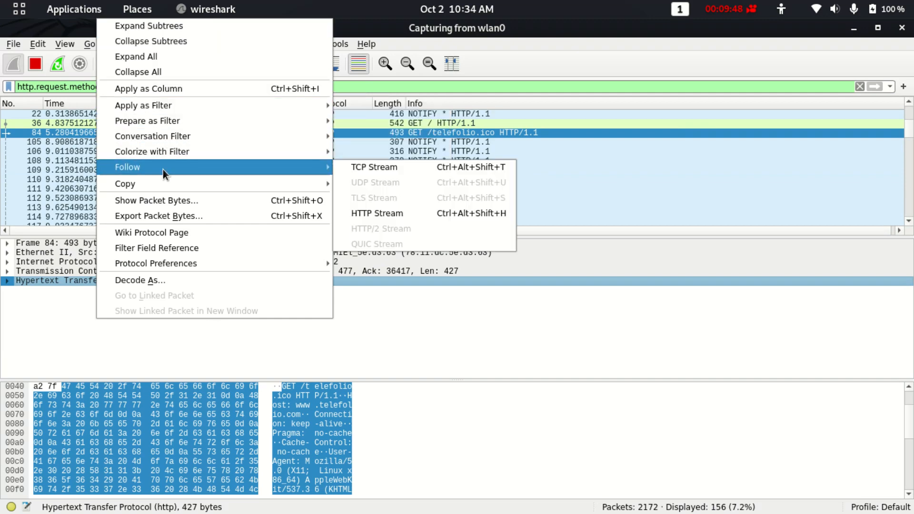
pyautogui.moveTo(162, 136)
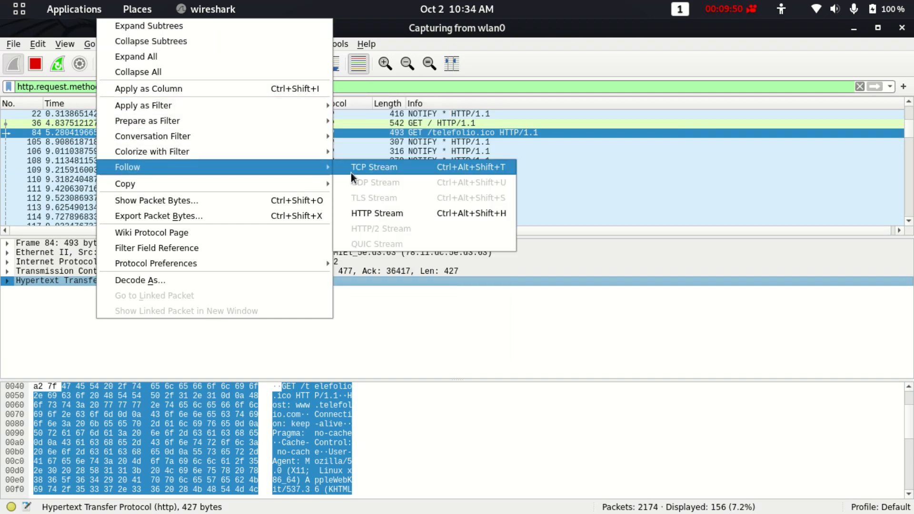
pyautogui.click(353, 174)
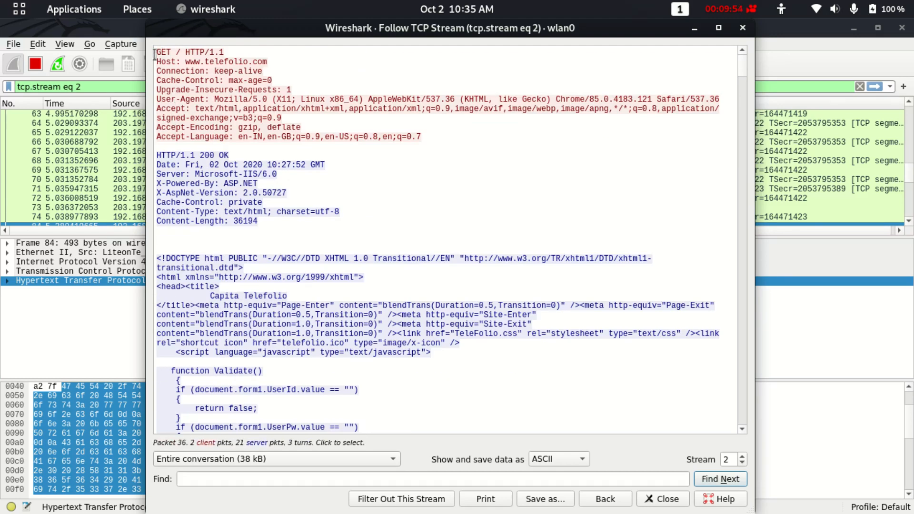
pyautogui.click(239, 98)
pyautogui.moveTo(238, 98); pyautogui.dragTo(436, 136)
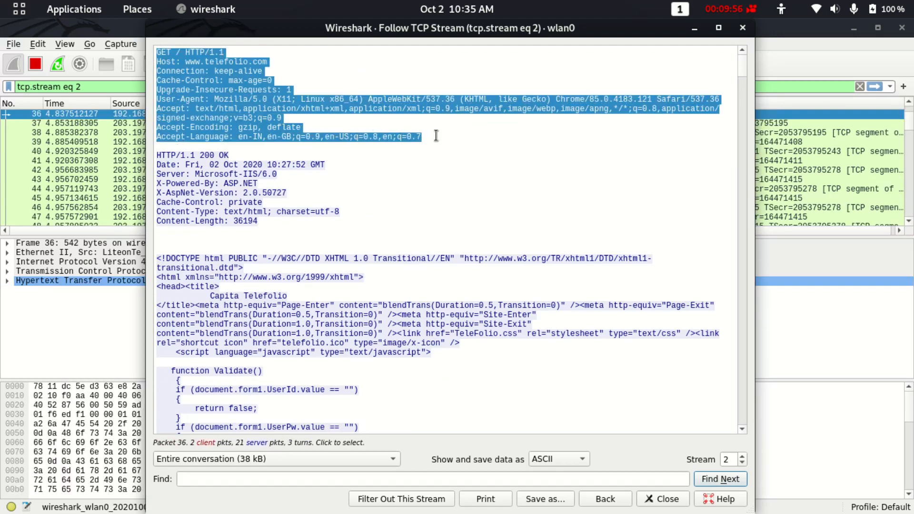
pyautogui.click(436, 136)
pyautogui.click(158, 155)
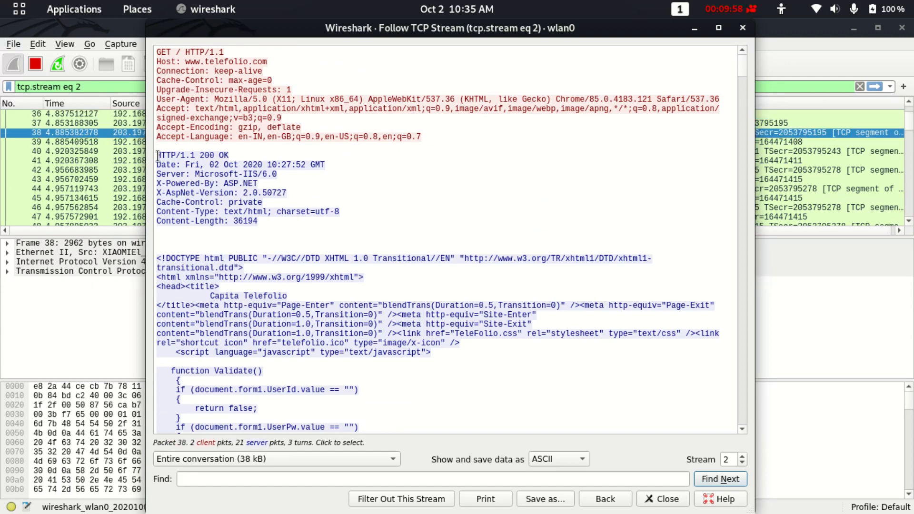
pyautogui.moveTo(158, 155); pyautogui.dragTo(335, 228)
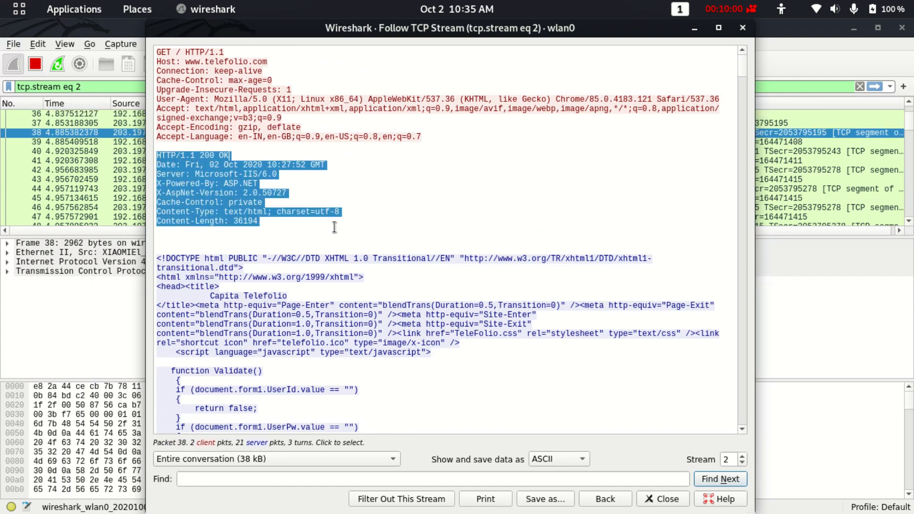
pyautogui.click(215, 155)
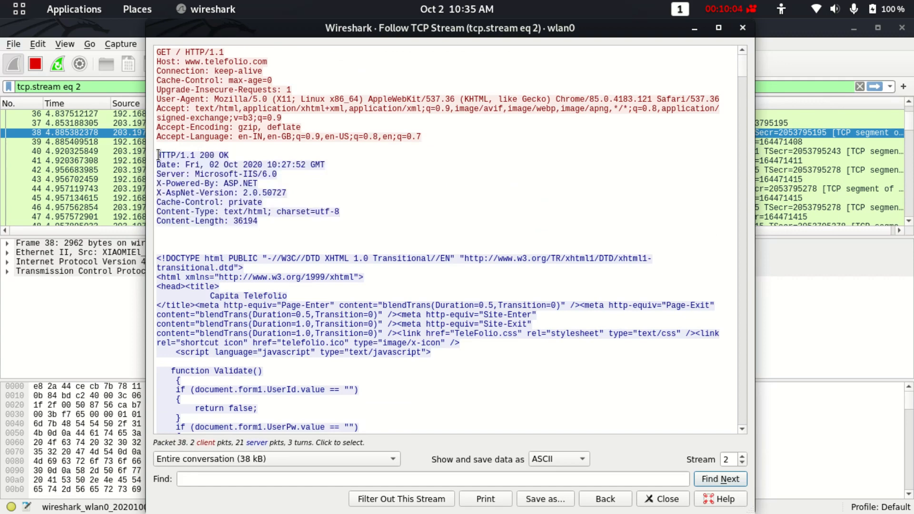
pyautogui.moveTo(157, 147); pyautogui.dragTo(318, 220)
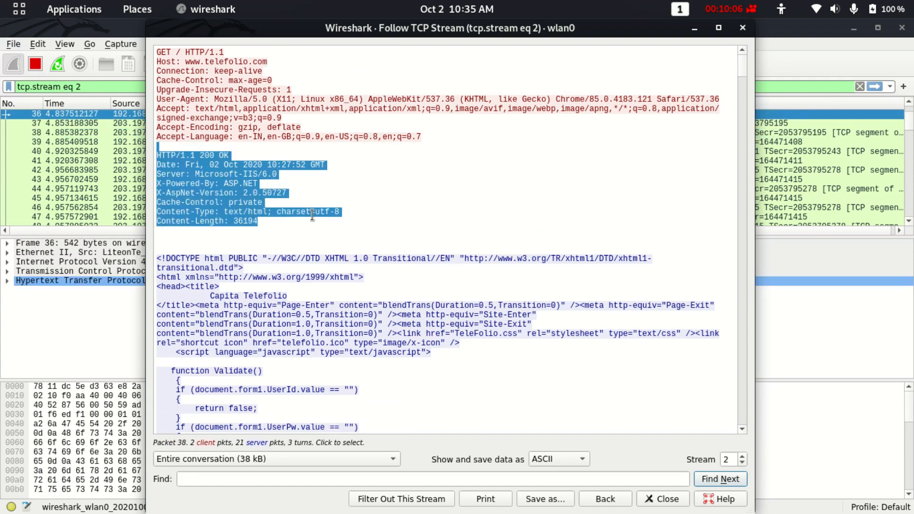
pyautogui.click(233, 166)
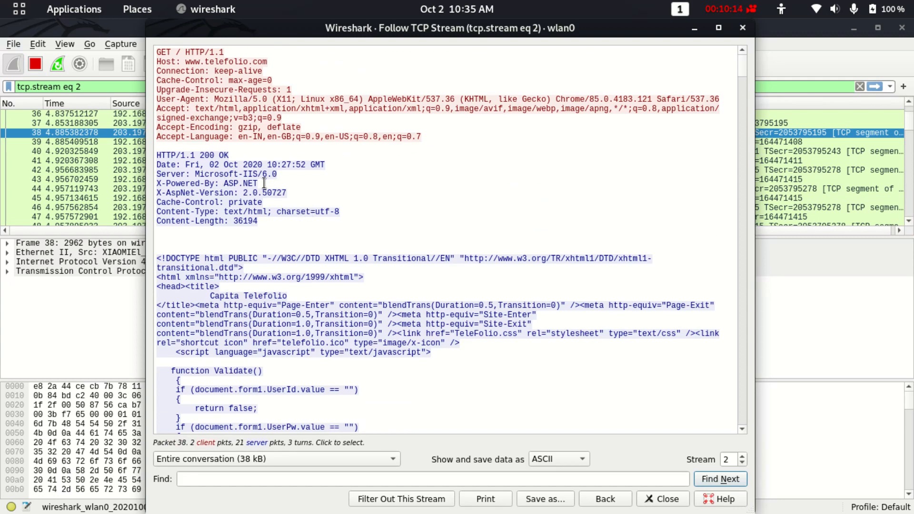
pyautogui.moveTo(263, 183); pyautogui.dragTo(229, 184)
pyautogui.scroll(-3, 230, 183)
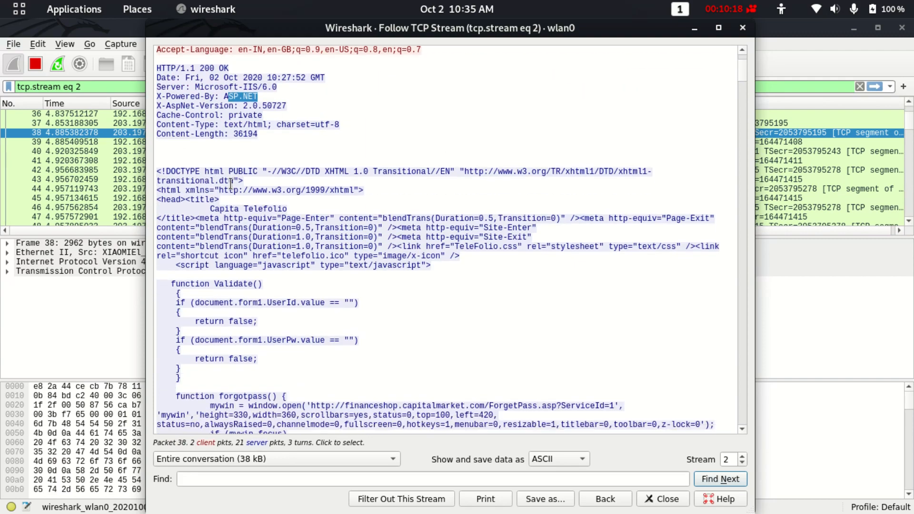
pyautogui.scroll(-4, 231, 183)
pyautogui.scroll(7, 231, 183)
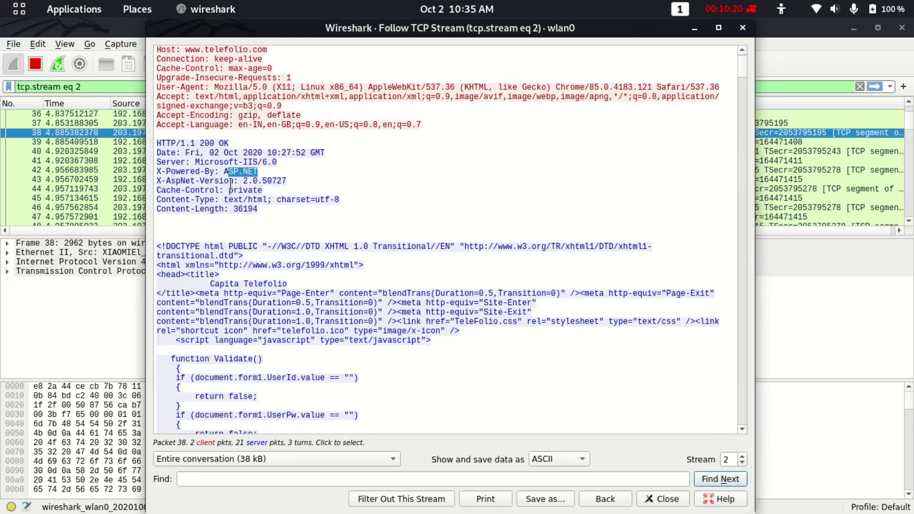
pyautogui.scroll(-5, 231, 183)
pyautogui.moveTo(157, 116); pyautogui.dragTo(365, 300)
pyautogui.scroll(-14, 374, 309)
pyautogui.scroll(-20, 374, 309)
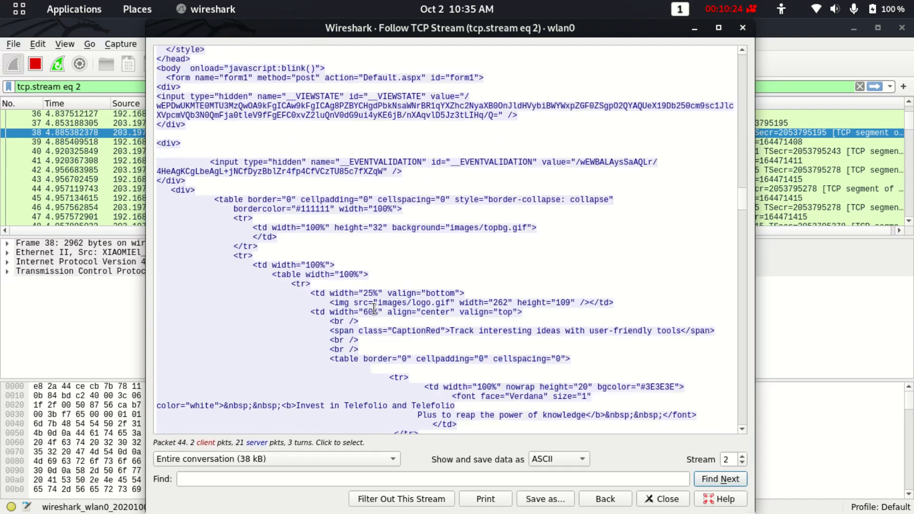
pyautogui.scroll(-20, 375, 309)
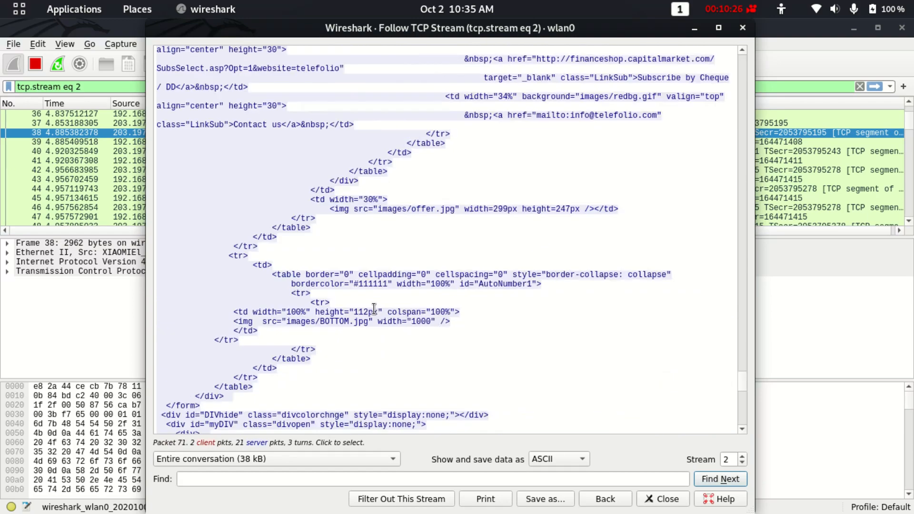
pyautogui.click(606, 499)
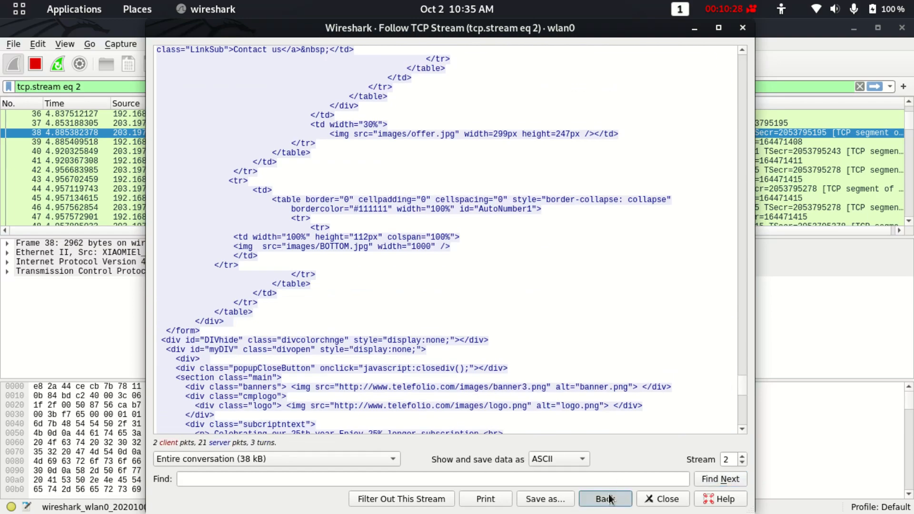
# Enable auto-scroll in Wireshark and fill the Telefolio User name with the saved suggestion.
pyautogui.click(332, 63)
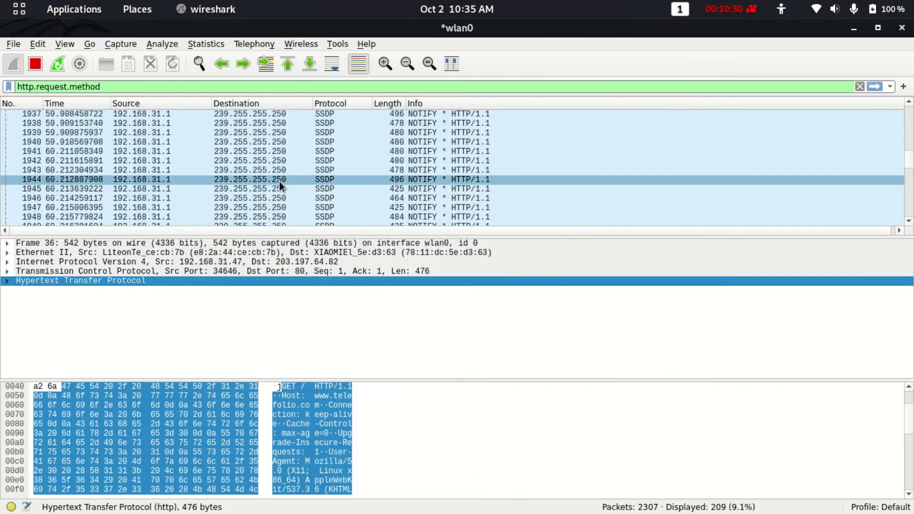
pyautogui.hotkey('alt', 'Tab')
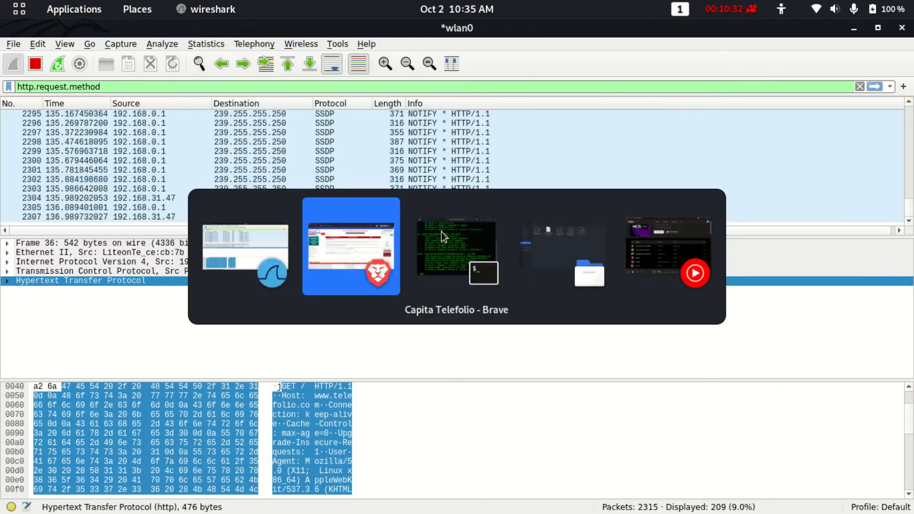
pyautogui.click(866, 121)
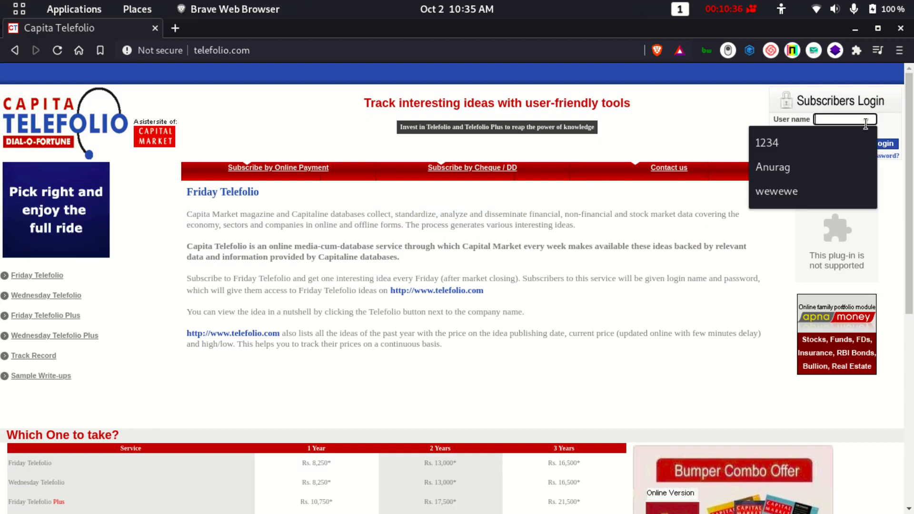
pyautogui.write('Anurag')
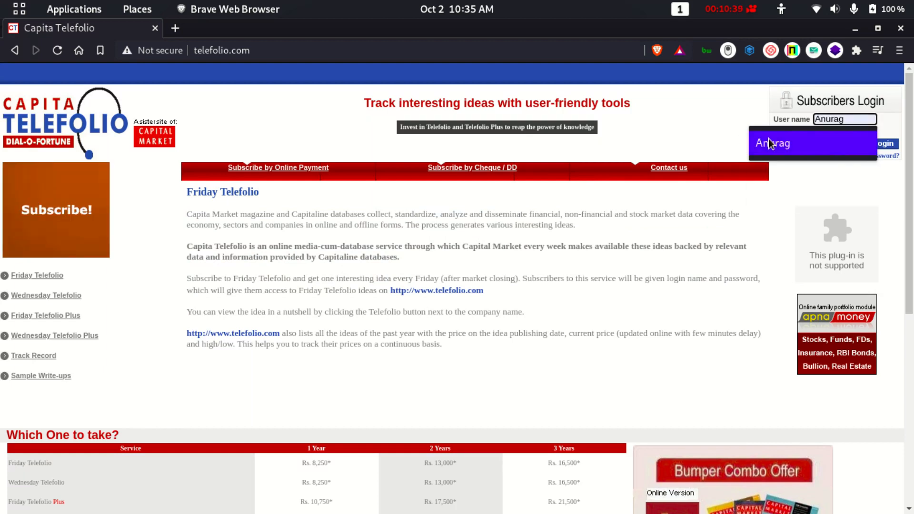
pyautogui.click(771, 142)
# Enter a password and submit the Telefolio login form.
pyautogui.click(846, 132)
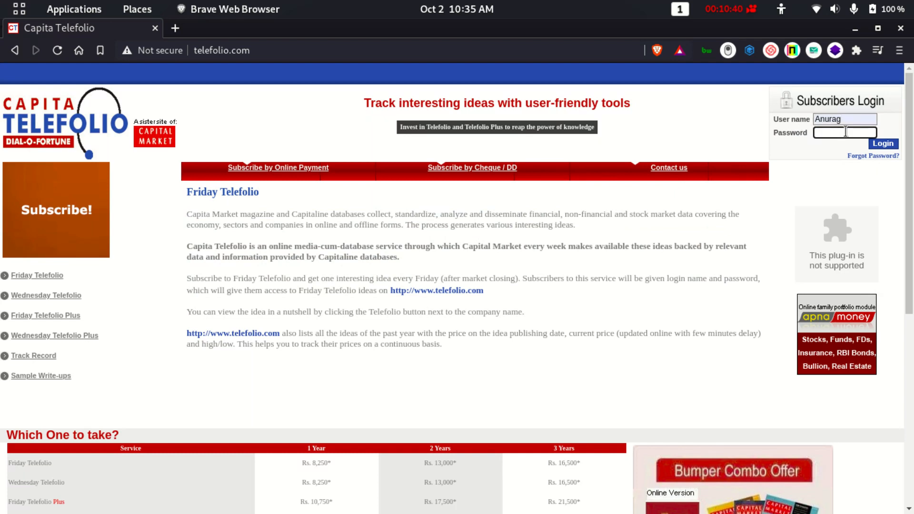
pyautogui.write('a')
pyautogui.click(885, 143)
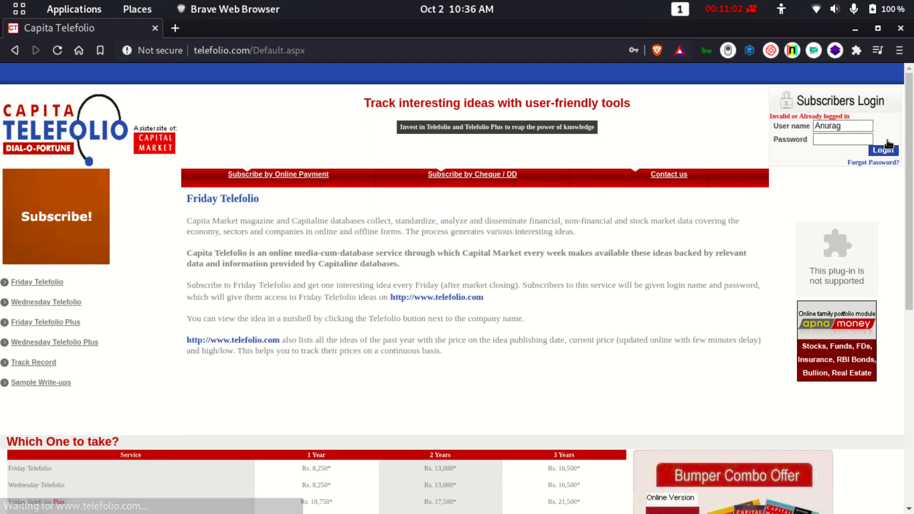
pyautogui.scroll(-5, 300, 241)
pyautogui.scroll(5, 300, 241)
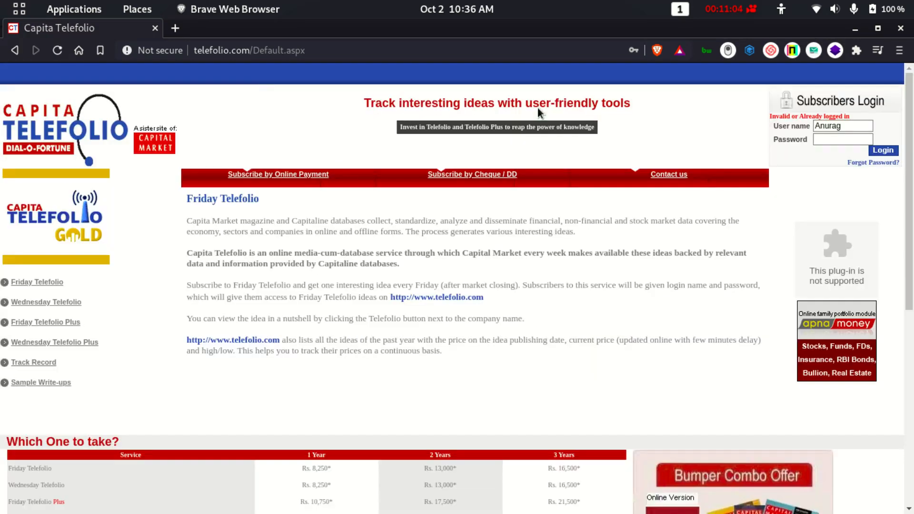
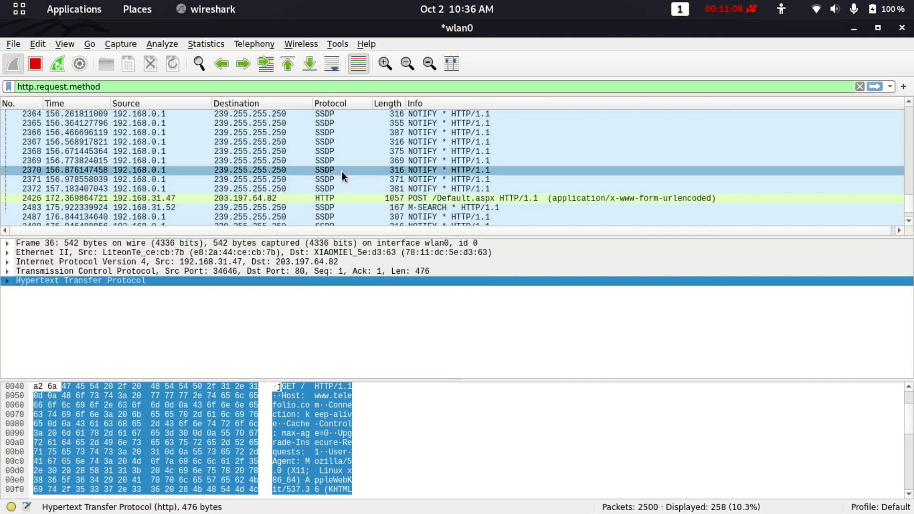
# Select captured packet 2426, the POST /Default.aspx request, and glance back at the Telefolio login page.
pyautogui.click(433, 200)
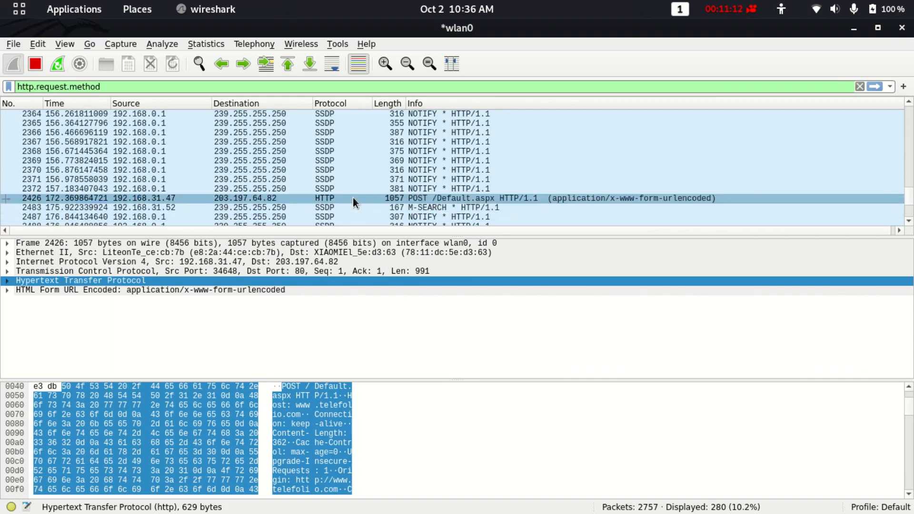
pyautogui.hotkey('alt', 'Tab')
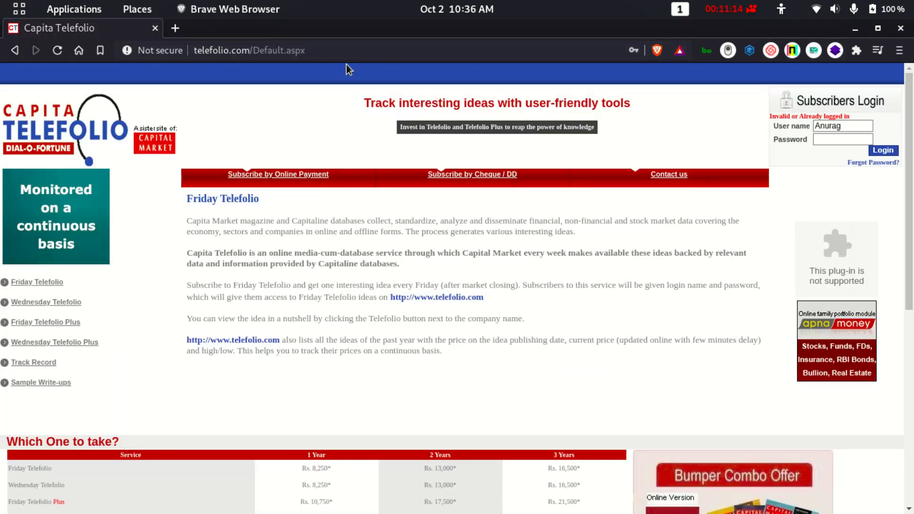
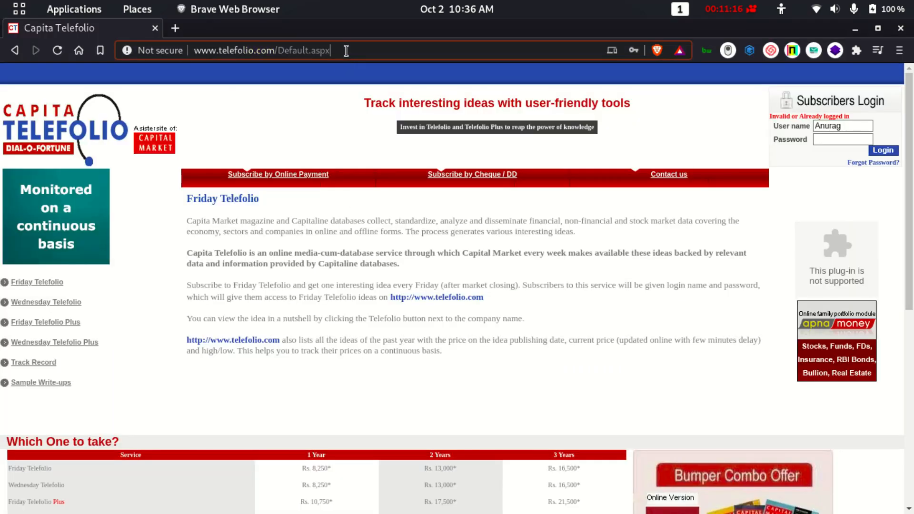
# Return to the Wireshark capture showing the POST /Default.aspx login request and its form-encoded data.
pyautogui.hotkey('alt', 'Tab')
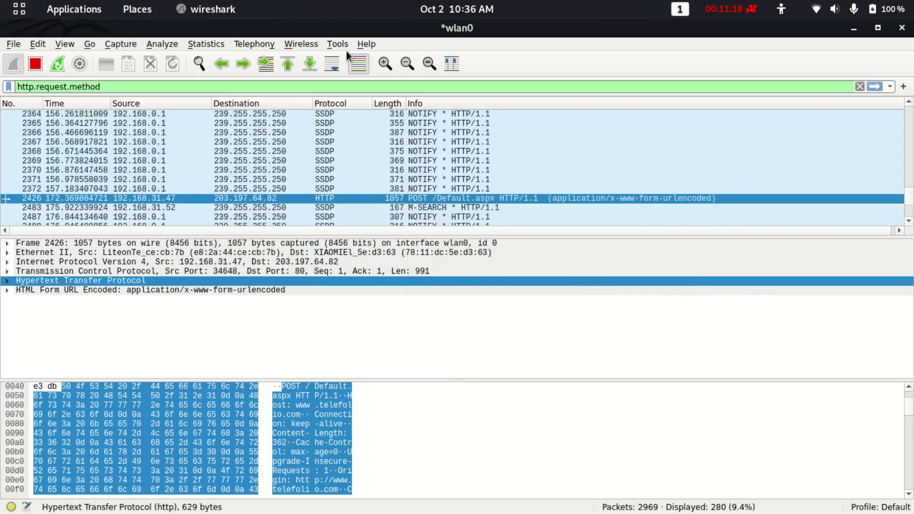
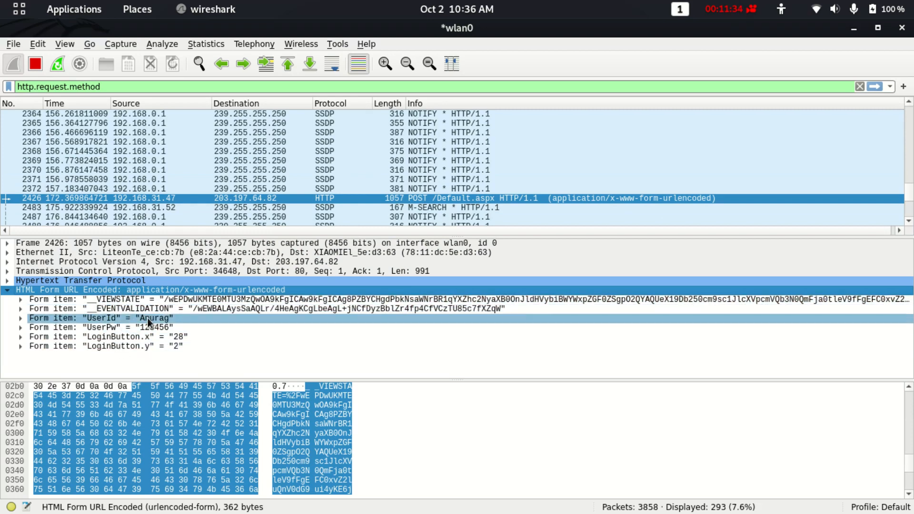
# Highlight the UserId and UserPw form items so their plain-text bytes show in the hex pane.
pyautogui.click(147, 318)
pyautogui.click(148, 328)
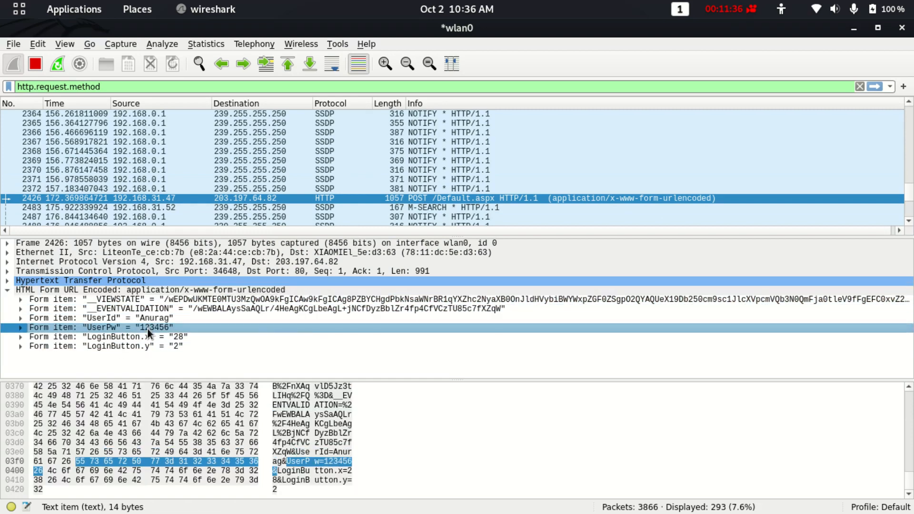
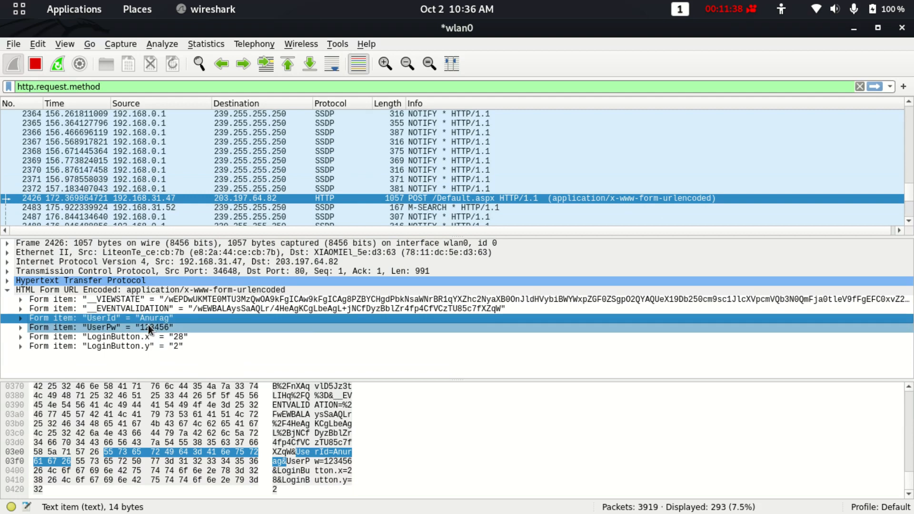
# Select the UserId form item of the POST /Default.aspx login request to highlight its plain-text bytes.
pyautogui.click(150, 321)
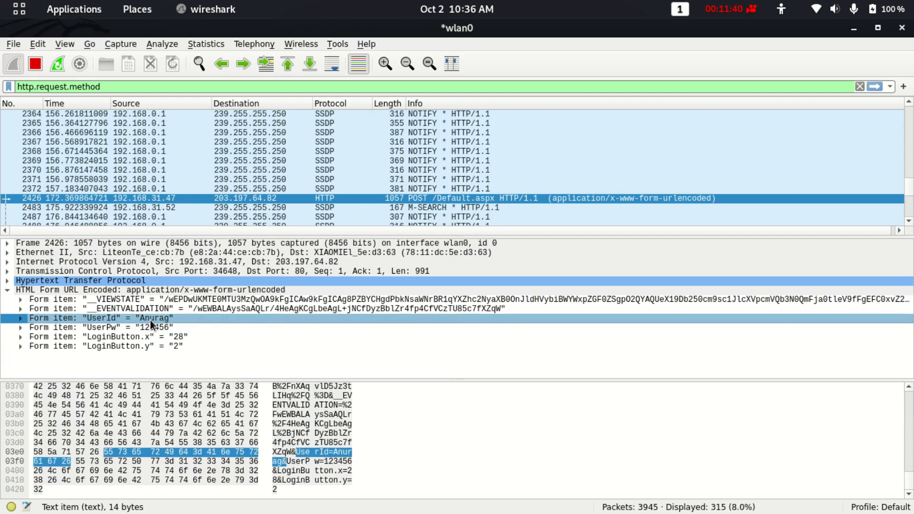
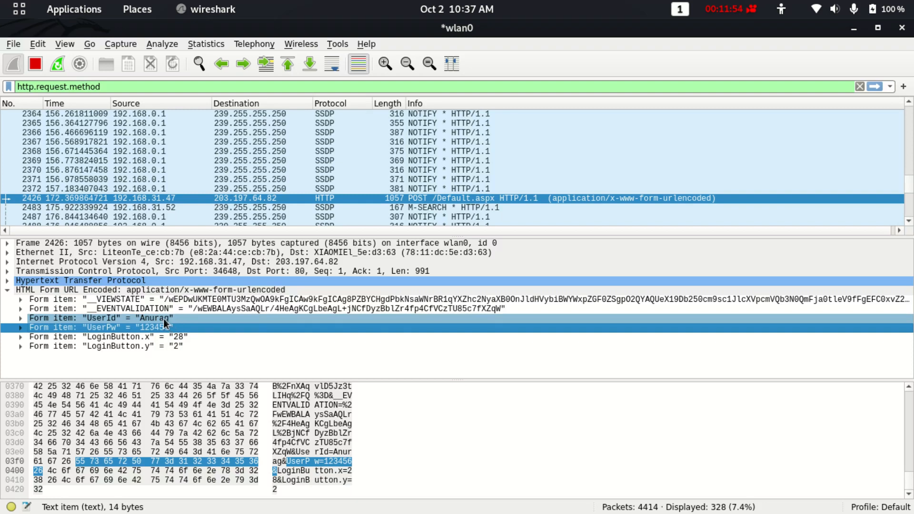
pyautogui.click(153, 320)
pyautogui.click(150, 327)
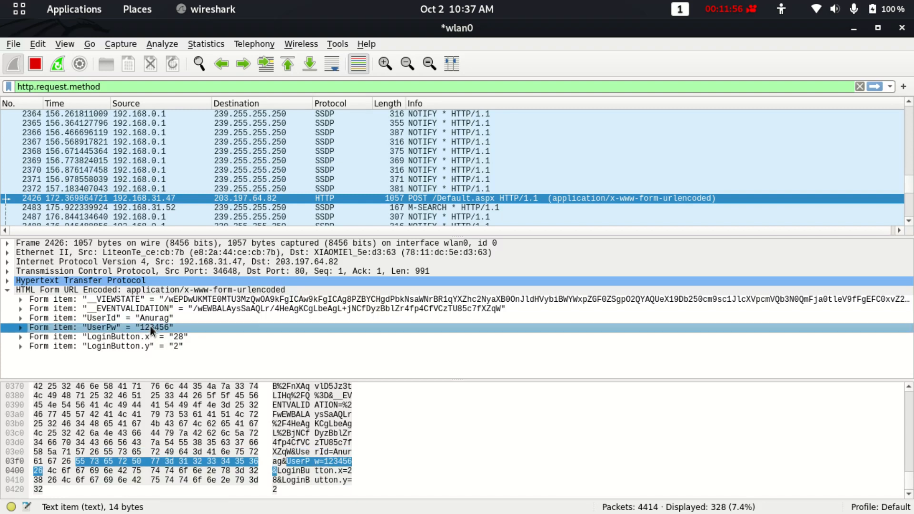
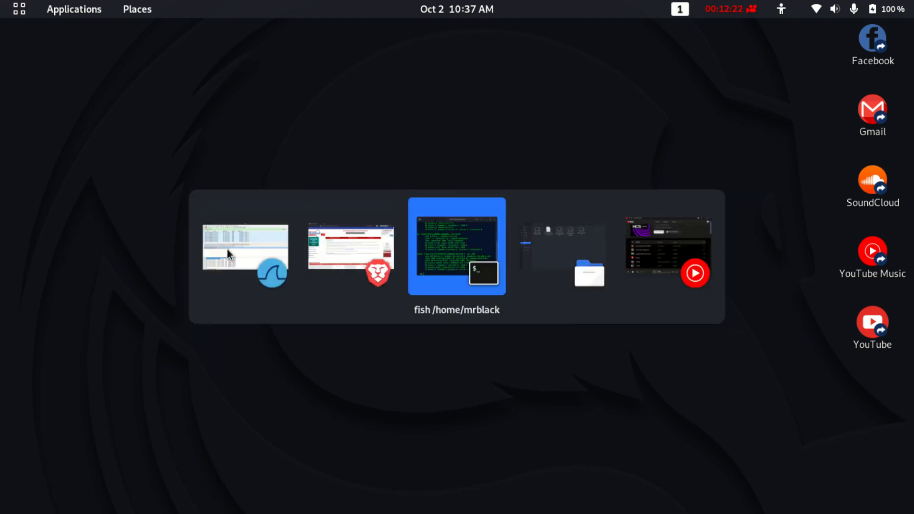
# Run 'sudo protonvpn c' in the fish terminal to start ProtonVPN's interactive connect.
pyautogui.press('Up')
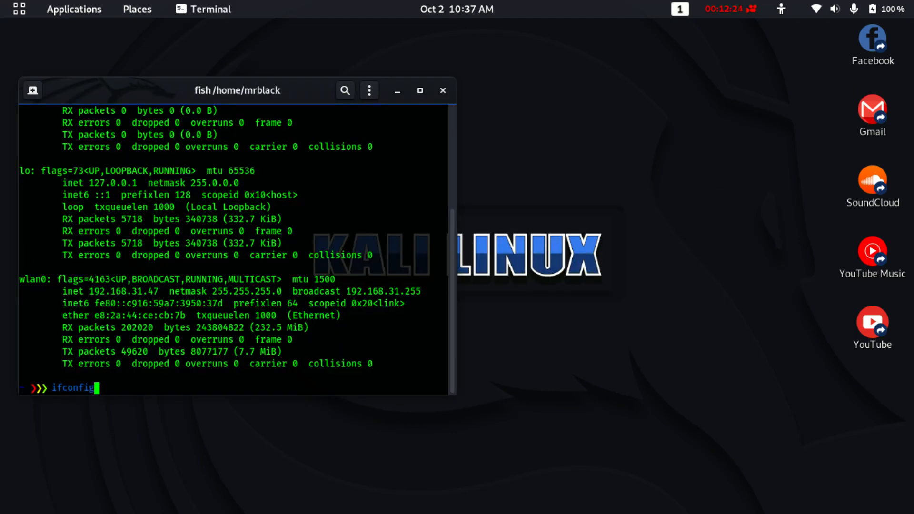
pyautogui.press('Down')
pyautogui.write('pro')
pyautogui.press('Home')
pyautogui.write('sudo')
pyautogui.press('End')
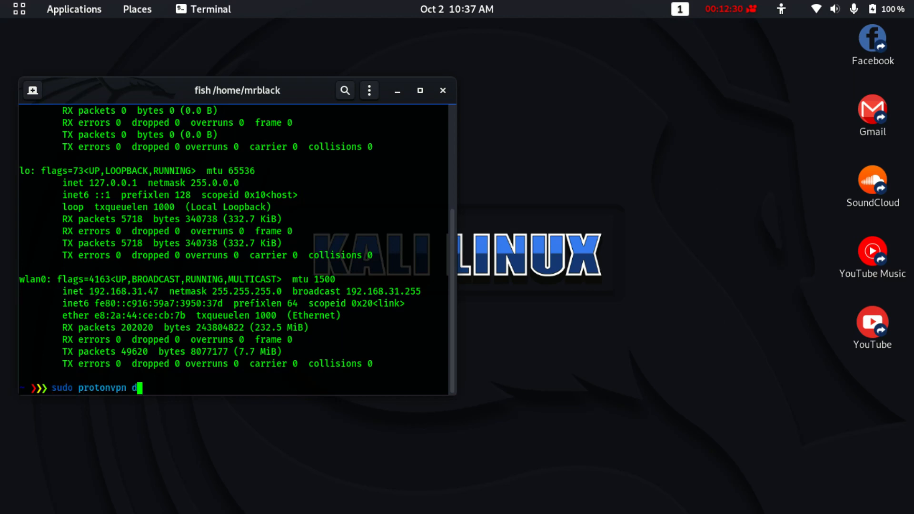
pyautogui.press('BackSpace')
pyautogui.write('c')
pyautogui.press('Return')
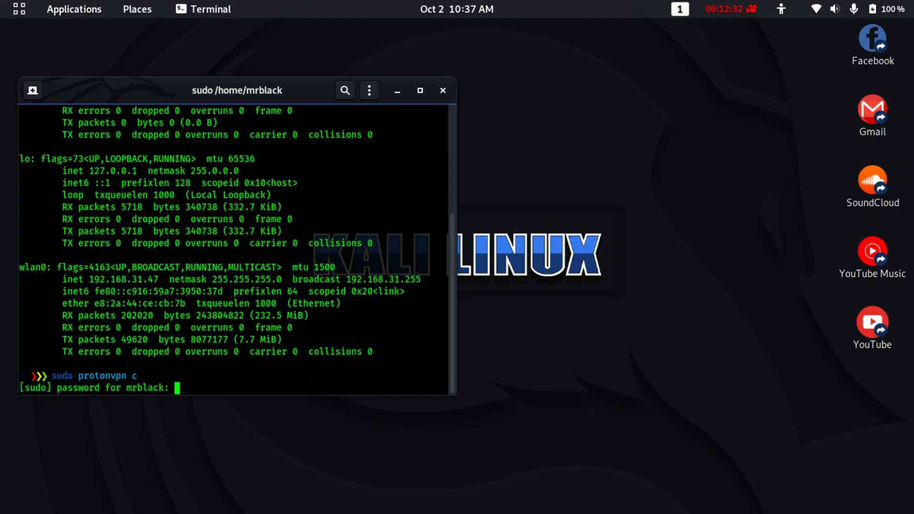
# Enter the sudo password, connect to United States server US-FREE#1 via UDP, and return to Wireshark.
pyautogui.press('Return')
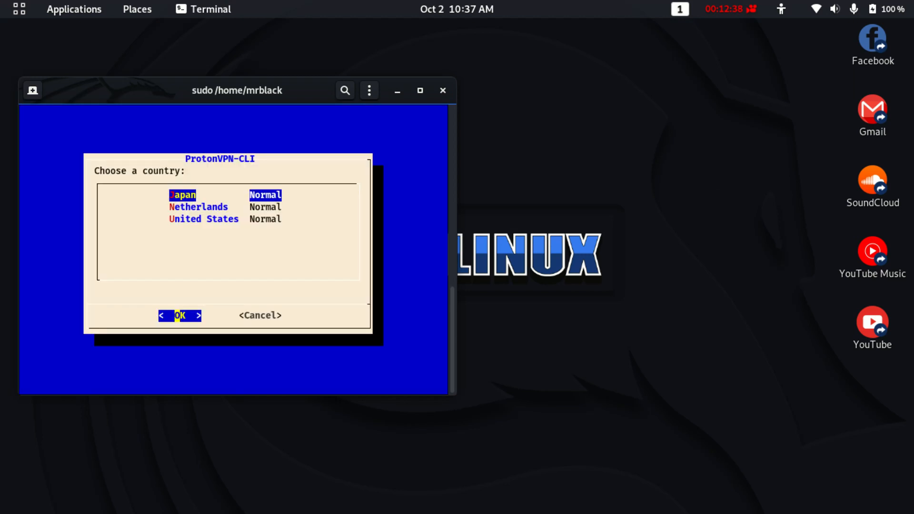
pyautogui.press('Down')
pyautogui.press('Down')
pyautogui.press('Return')
pyautogui.press('Down')
pyautogui.press('Up')
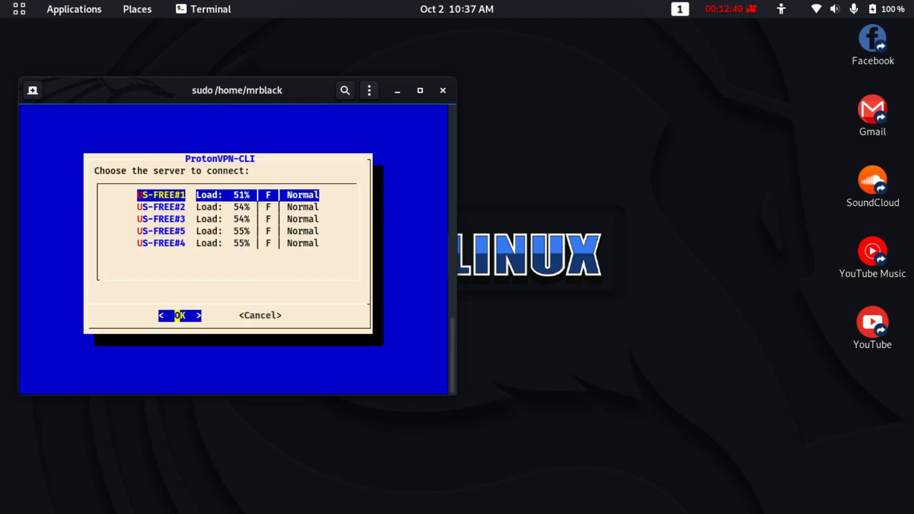
pyautogui.press('Return')
pyautogui.press('Return')
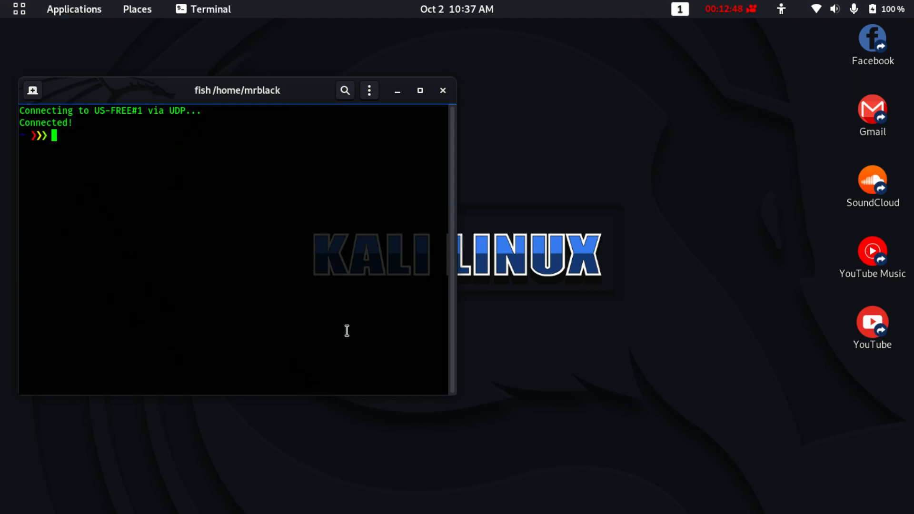
pyautogui.hotkey('alt', 'Tab')
pyautogui.hotkey('alt', 'Tab')
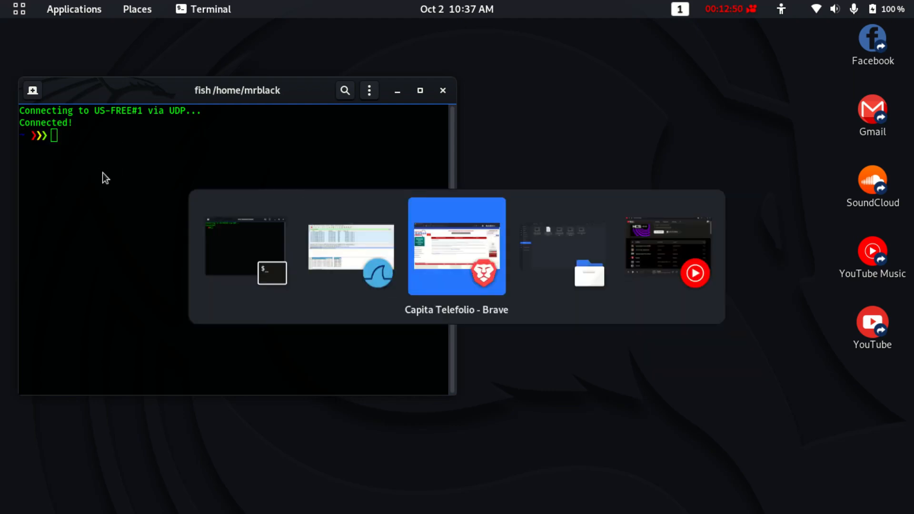
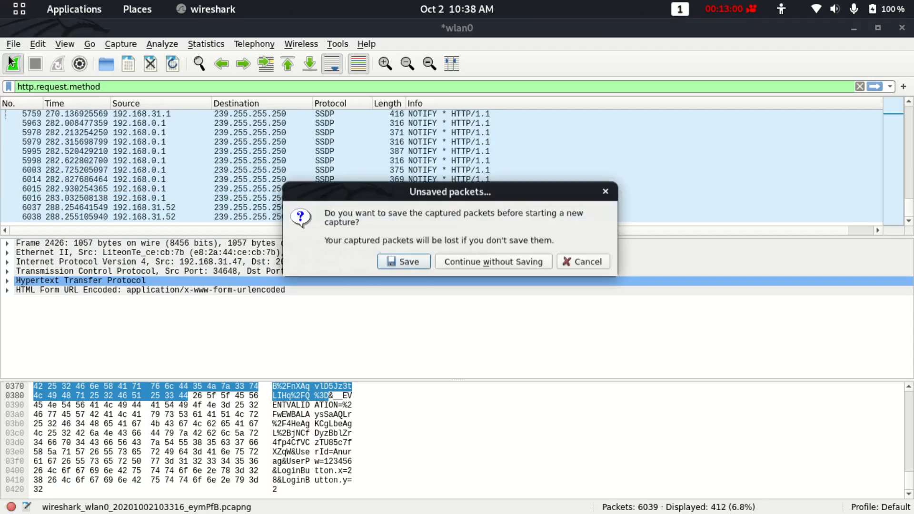
# Restart the wlan0 capture without saving the old packets, then load telefolio.com in Brave.
pyautogui.click(464, 264)
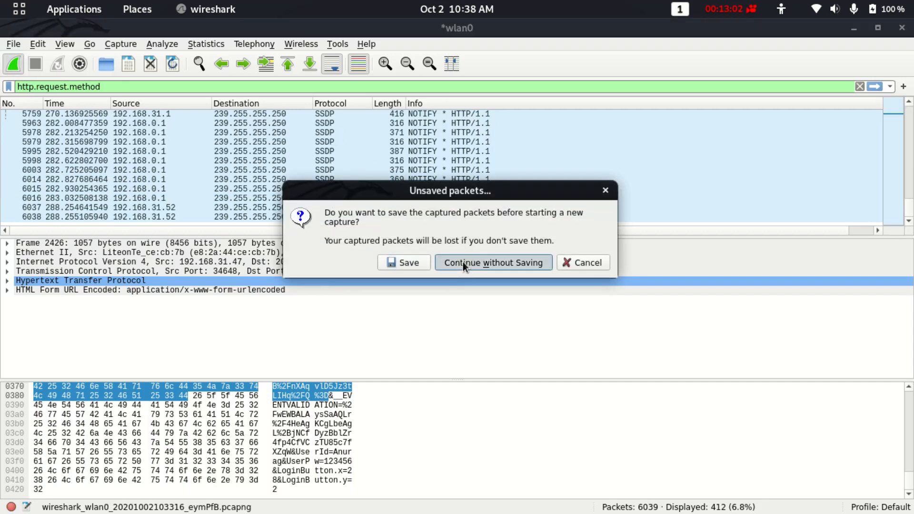
pyautogui.hotkey('alt', 'Tab')
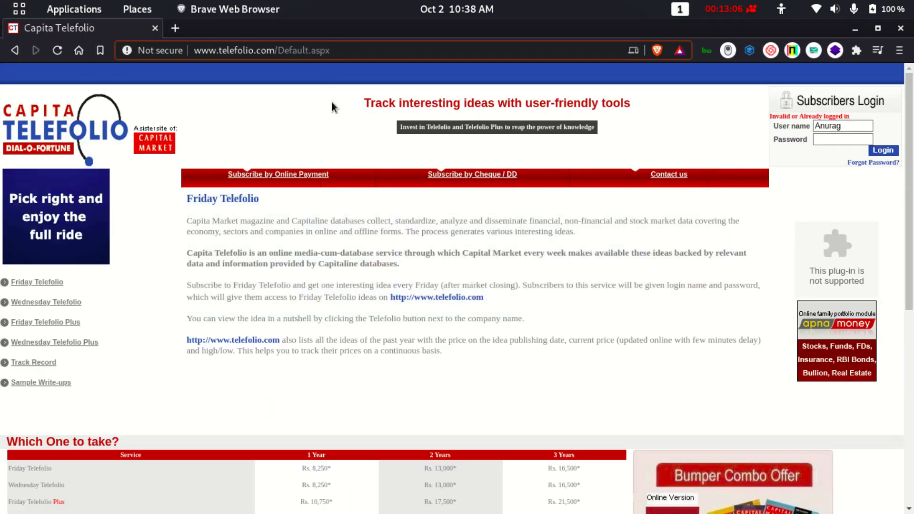
pyautogui.write('telefolio.com')
pyautogui.press('Return')
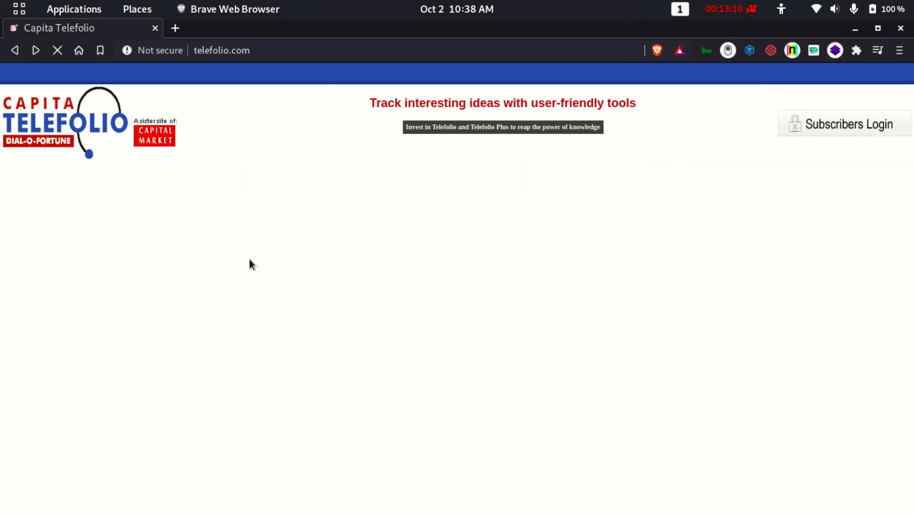
pyautogui.scroll(-2, 249, 260)
# Scroll through the growing wlan0 capture to review the incoming SSDP NOTIFY packets.
pyautogui.hotkey('alt', 'Tab')
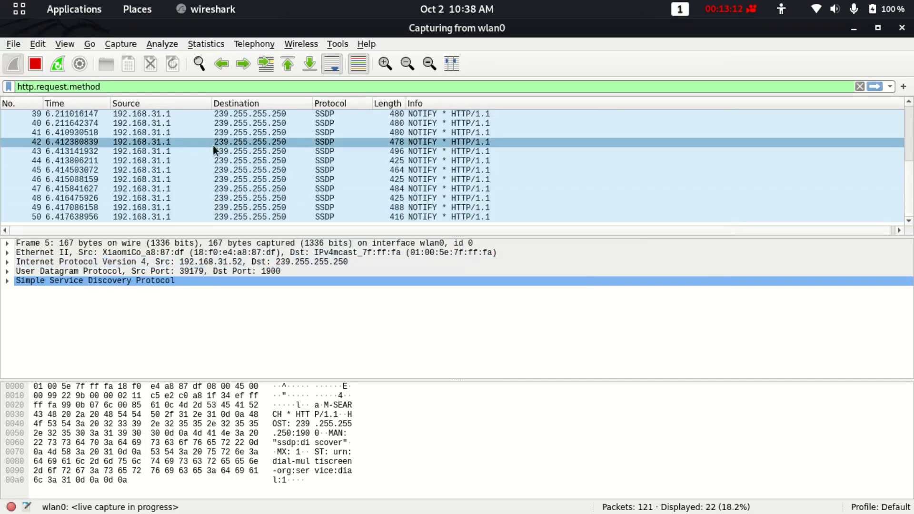
pyautogui.scroll(5, 214, 145)
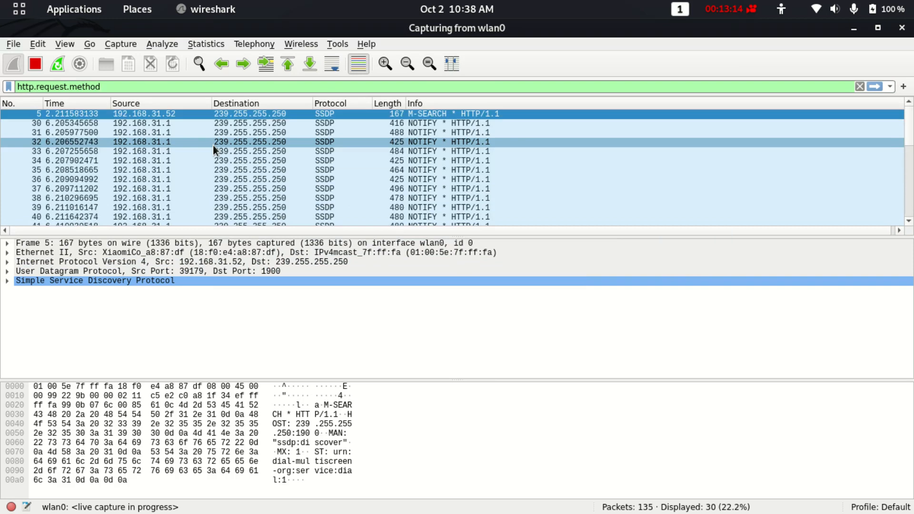
pyautogui.scroll(-6, 214, 147)
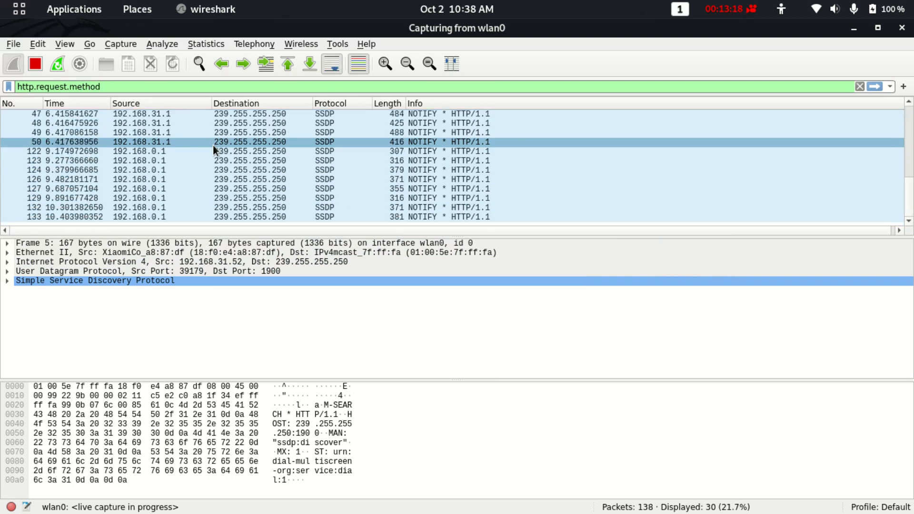
pyautogui.scroll(4, 213, 145)
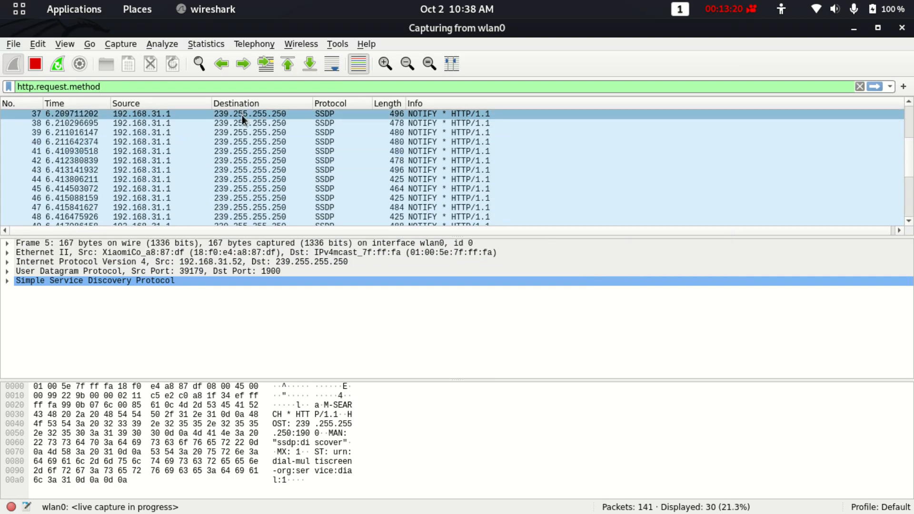
pyautogui.scroll(-4, 219, 162)
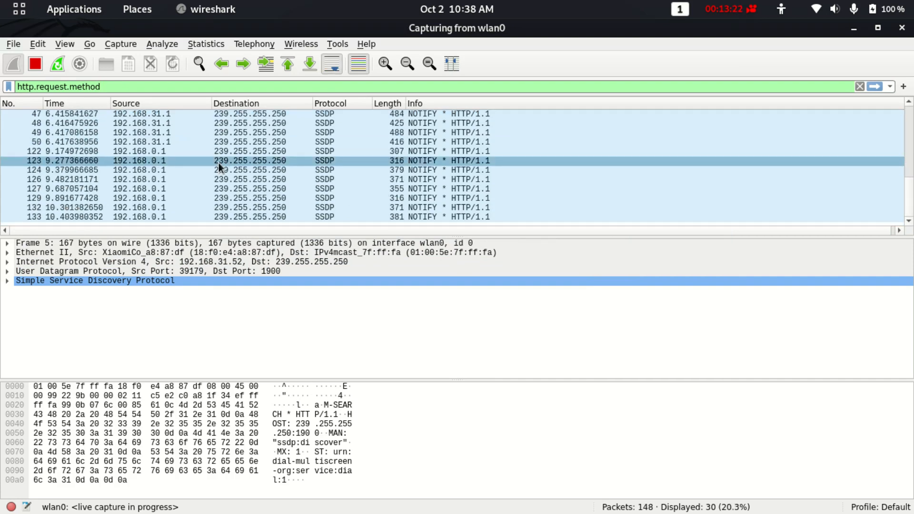
pyautogui.scroll(6, 558, 140)
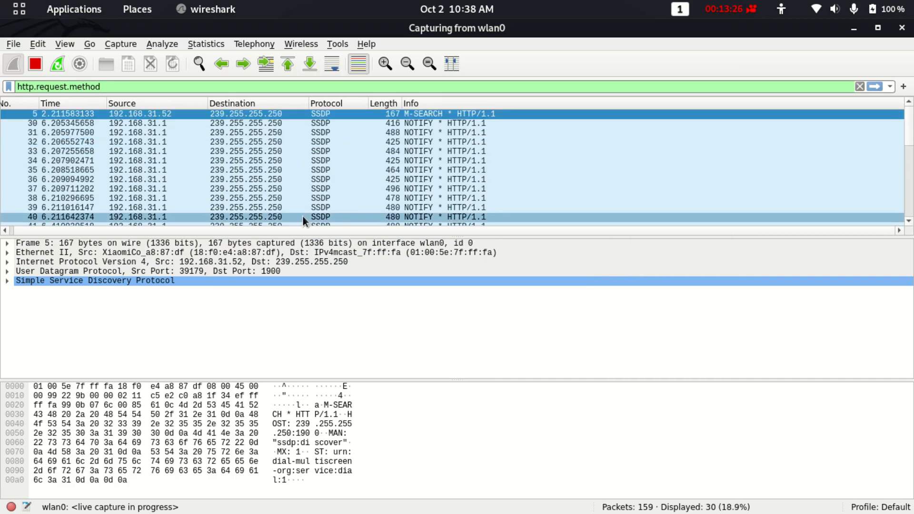
pyautogui.scroll(-6, 308, 155)
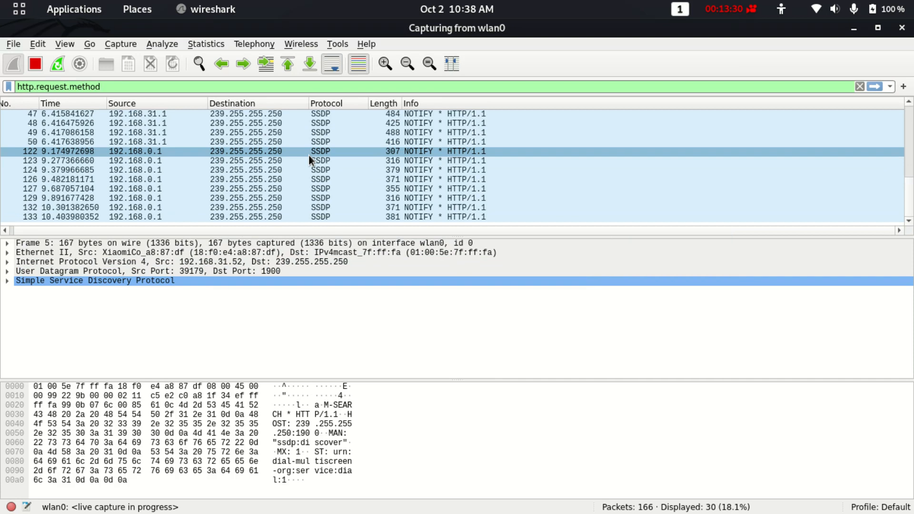
pyautogui.scroll(6, 309, 155)
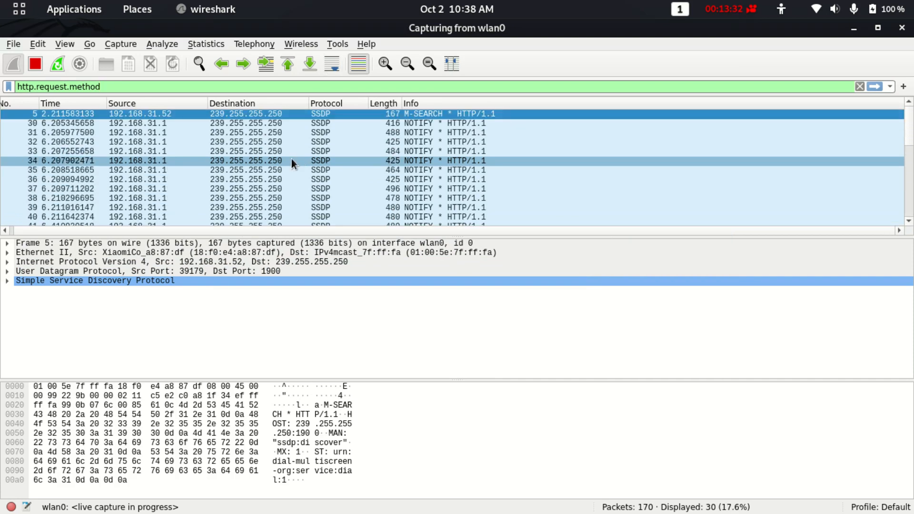
pyautogui.scroll(-10, 292, 163)
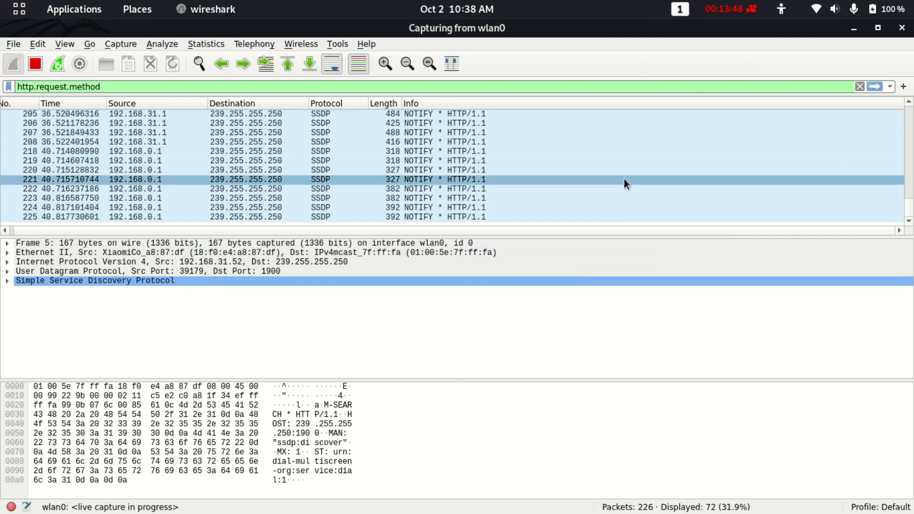
pyautogui.scroll(20, 624, 181)
# Fill the telefolio.com subscriber login's user name from the saved autofill entry, then focus the password field.
pyautogui.hotkey('alt', 'Tab')
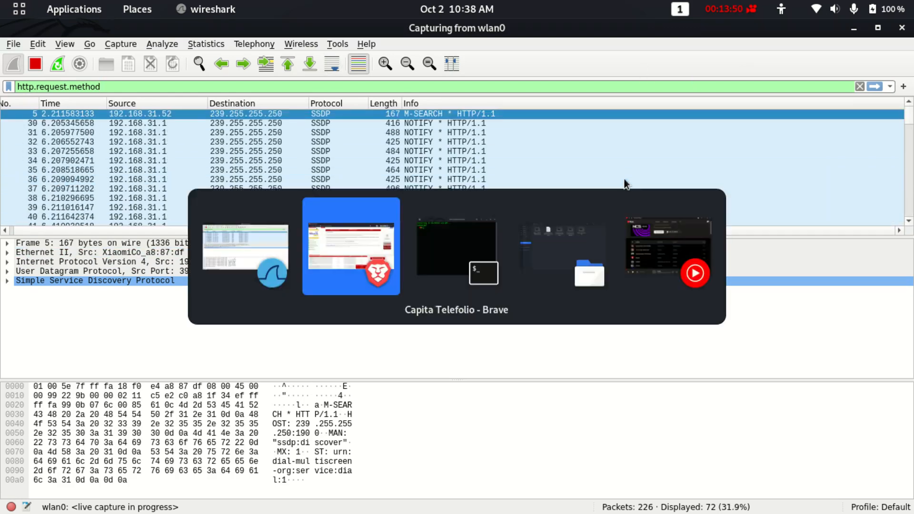
pyautogui.scroll(2, 829, 169)
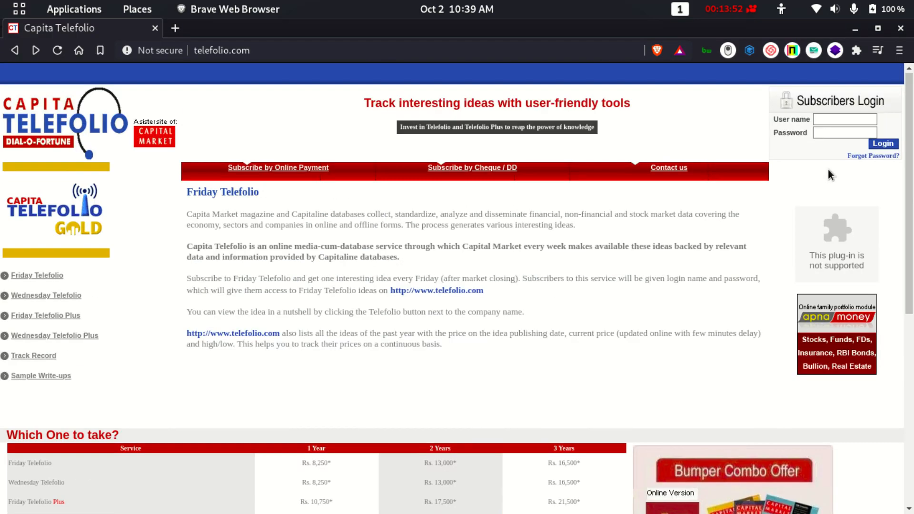
pyautogui.click(825, 119)
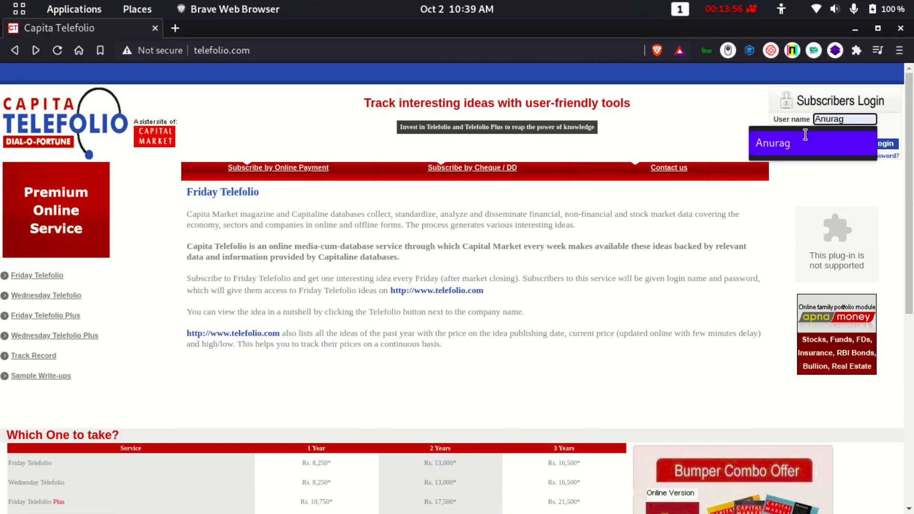
pyautogui.click(829, 133)
pyautogui.click(828, 134)
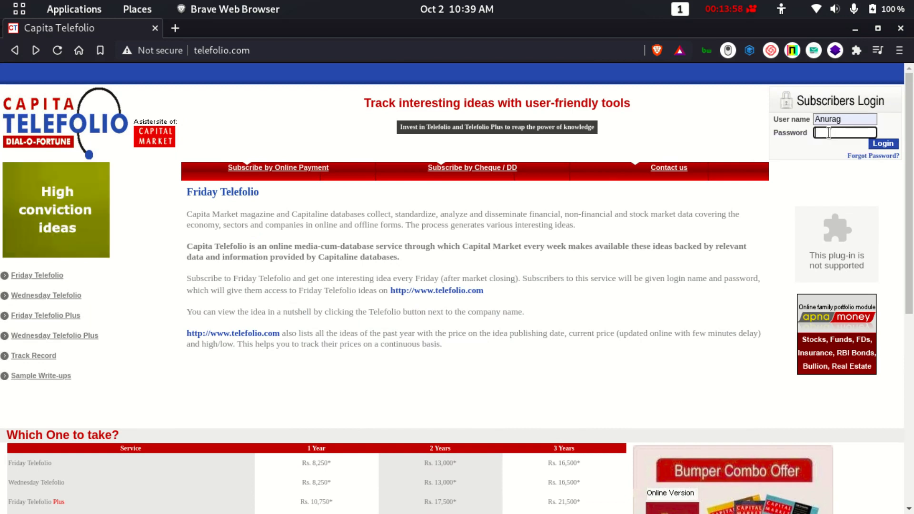
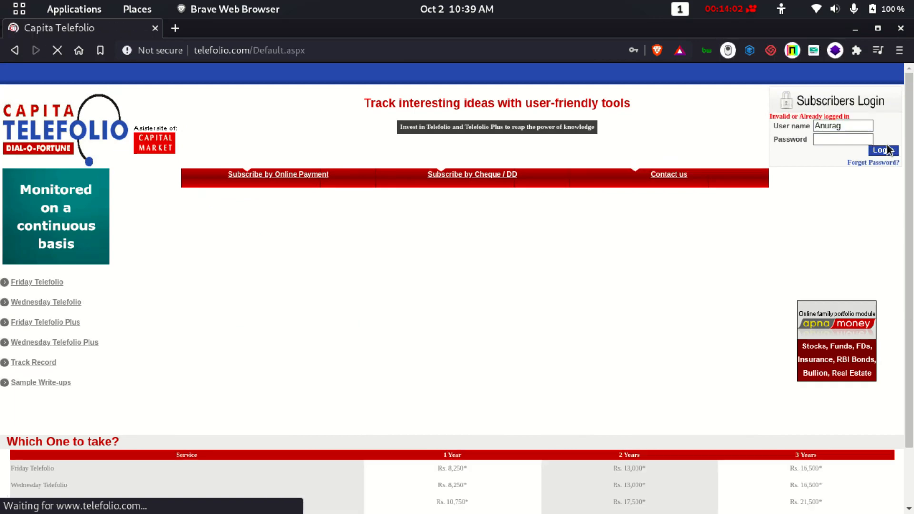
# Switch from Brave to Wireshark's running 'Capturing from wlan0' window.
pyautogui.hotkey('alt', 'Tab')
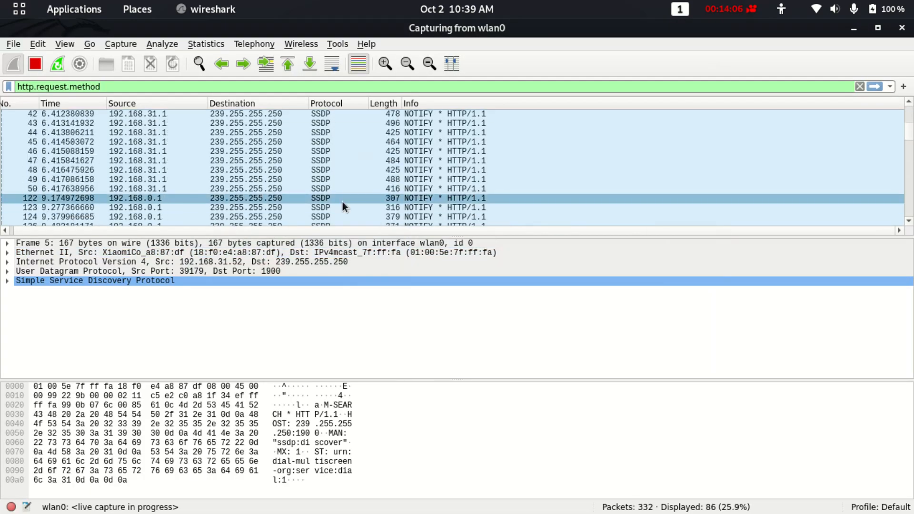
# Examine SSDP NOTIFY packet 393 in the http.request.method-filtered list, confirming no login POST was captured.
pyautogui.scroll(-10, 343, 201)
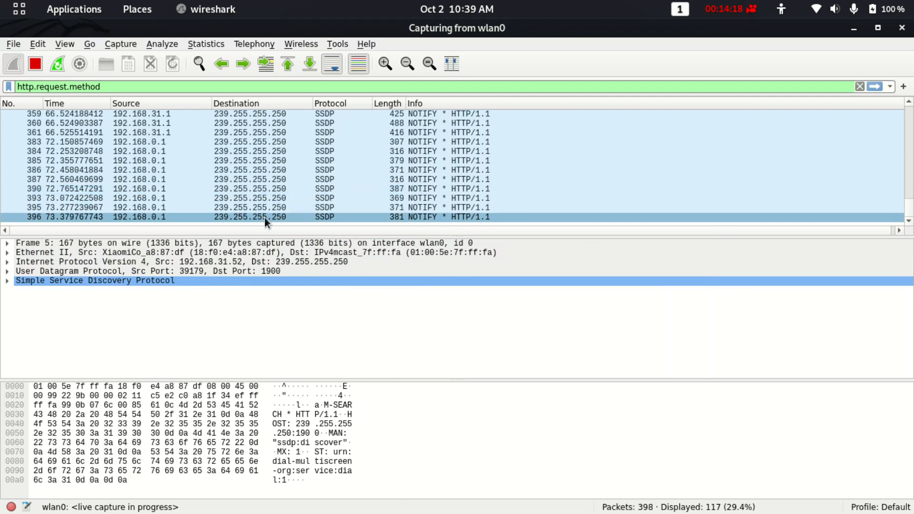
pyautogui.click(260, 201)
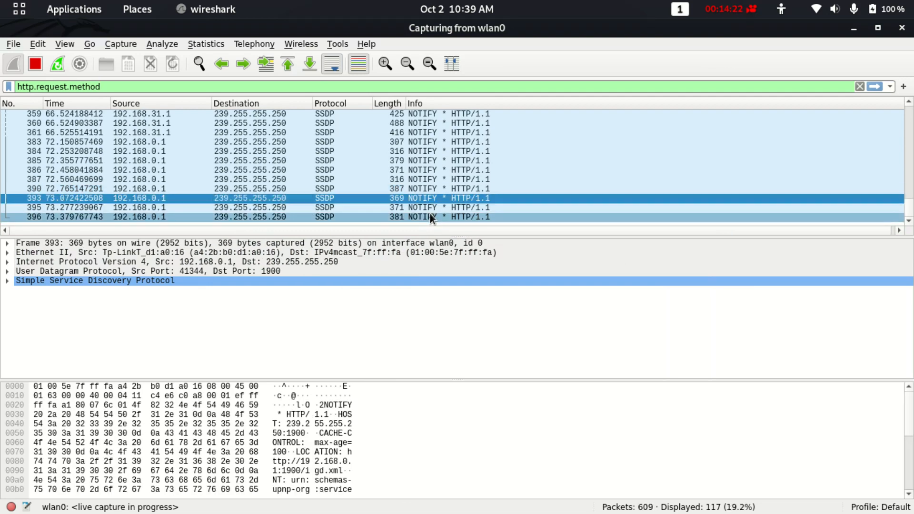
pyautogui.scroll(4, 359, 203)
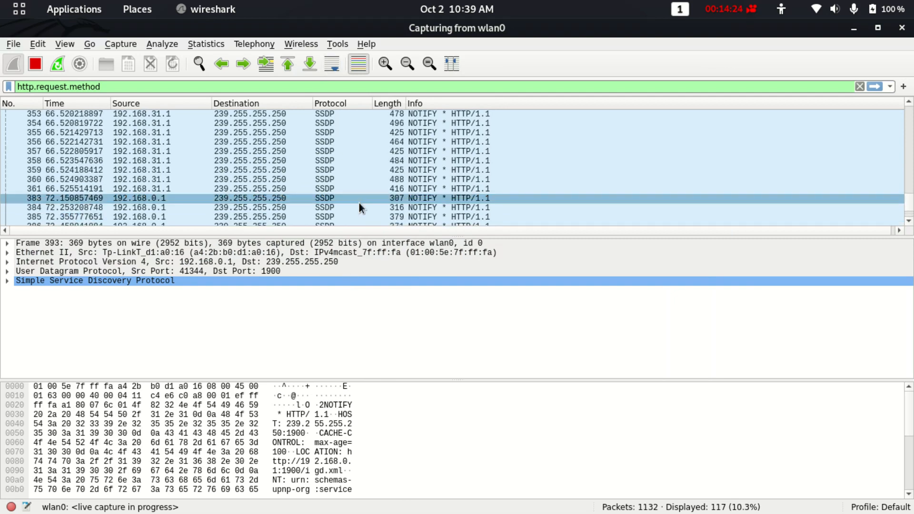
pyautogui.scroll(-4, 359, 204)
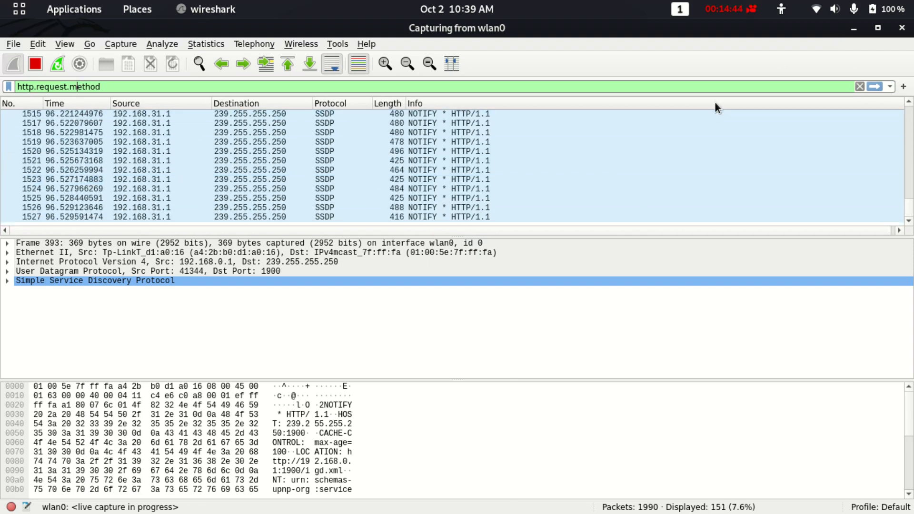
pyautogui.click(743, 7)
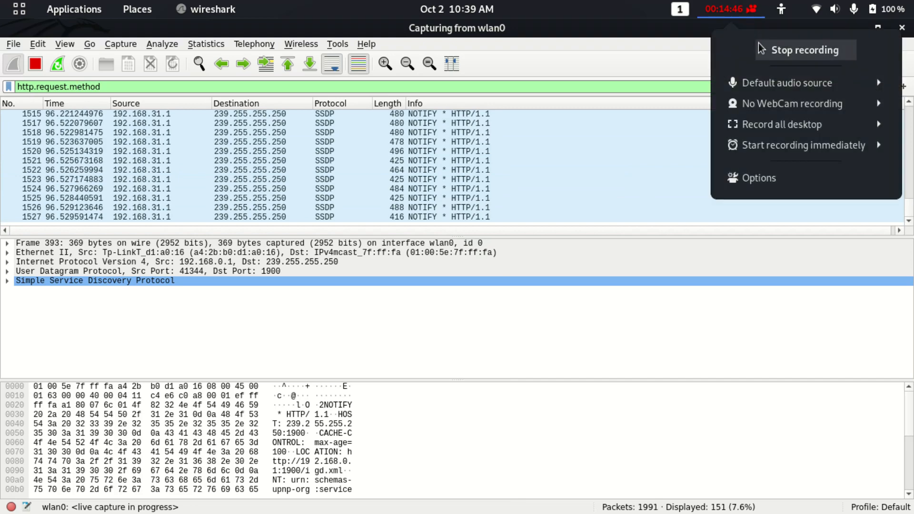